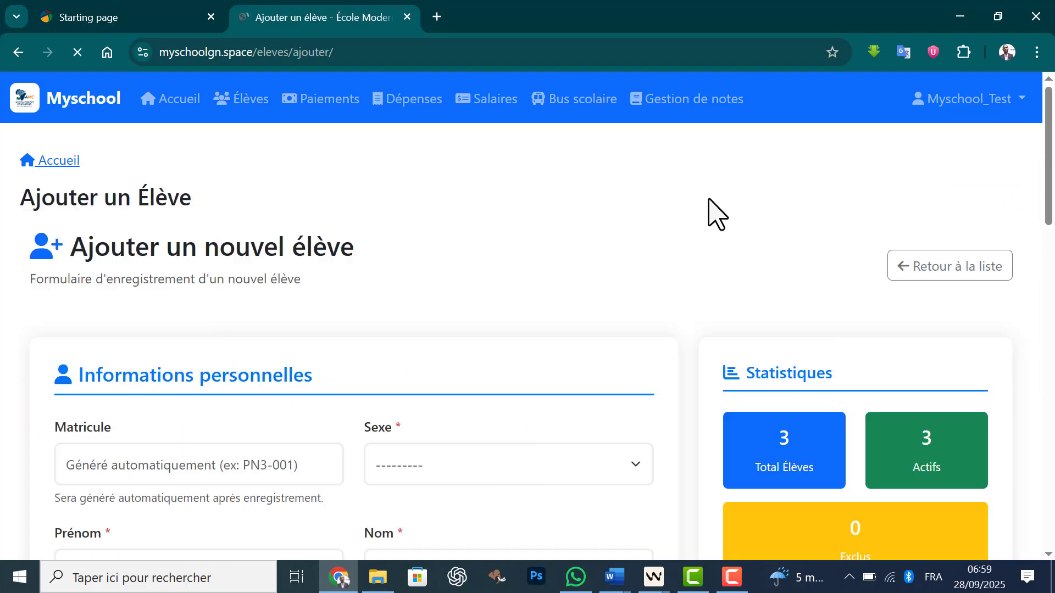
Step: Set the new student's sex to Masculin in the personal information section
scroll(1043, 220, "down", 3)
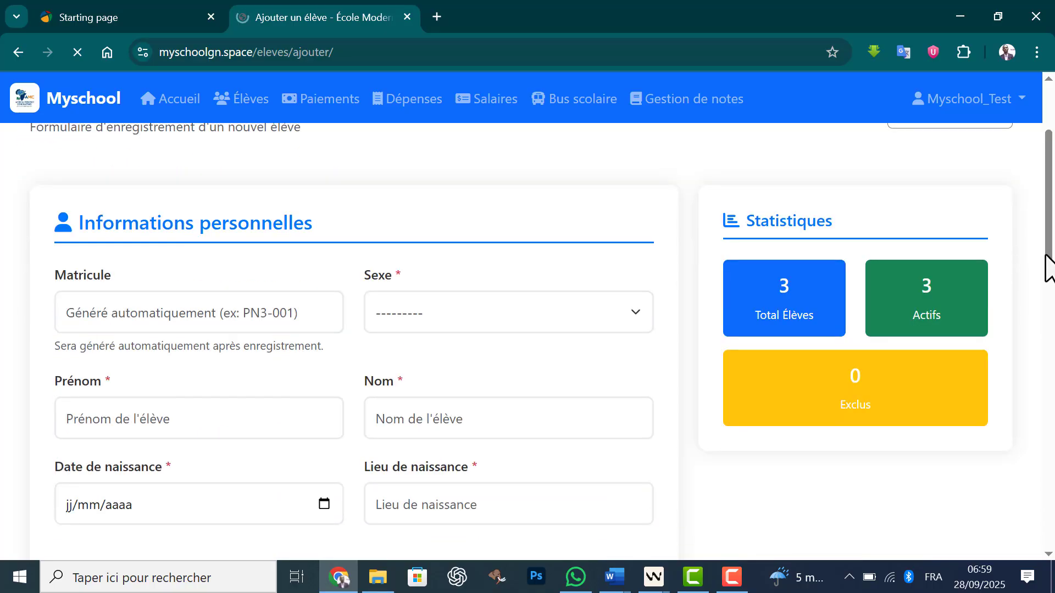
left_click(572, 256)
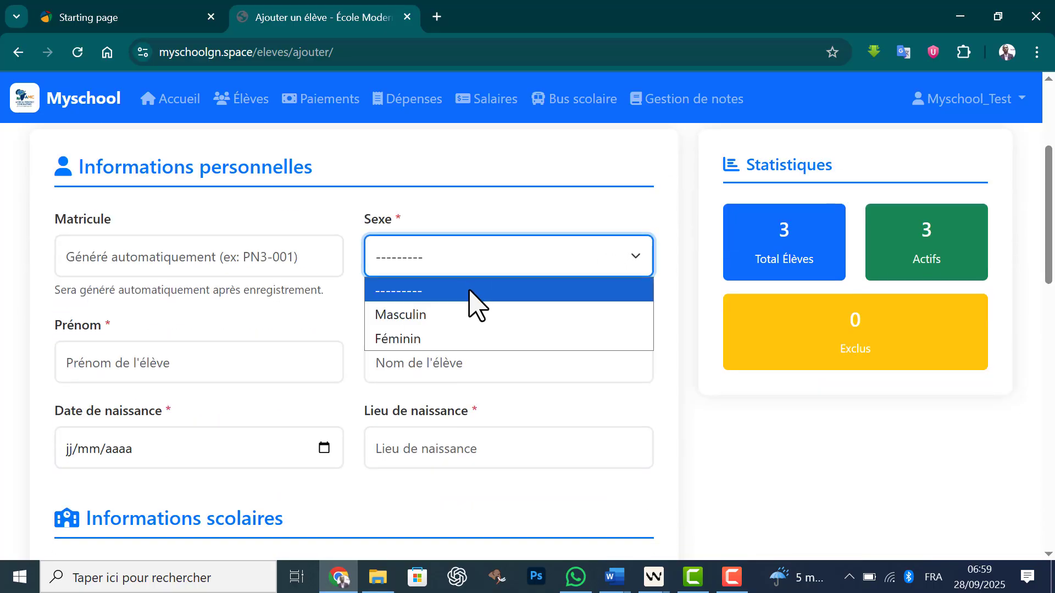
left_click(445, 314)
Step: Enter the student's first name and last name in capital letters
left_click(251, 379)
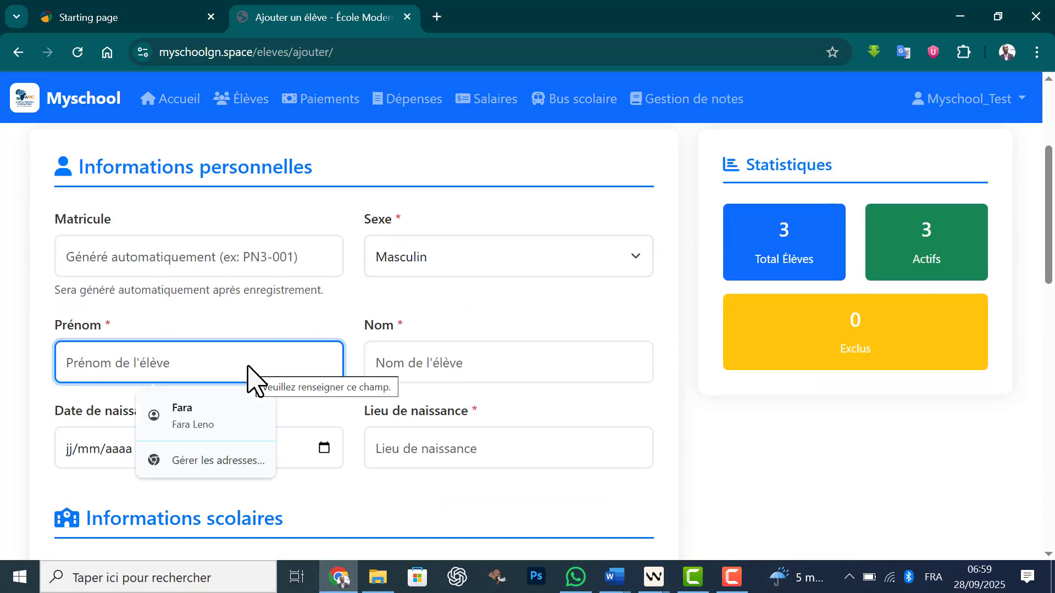
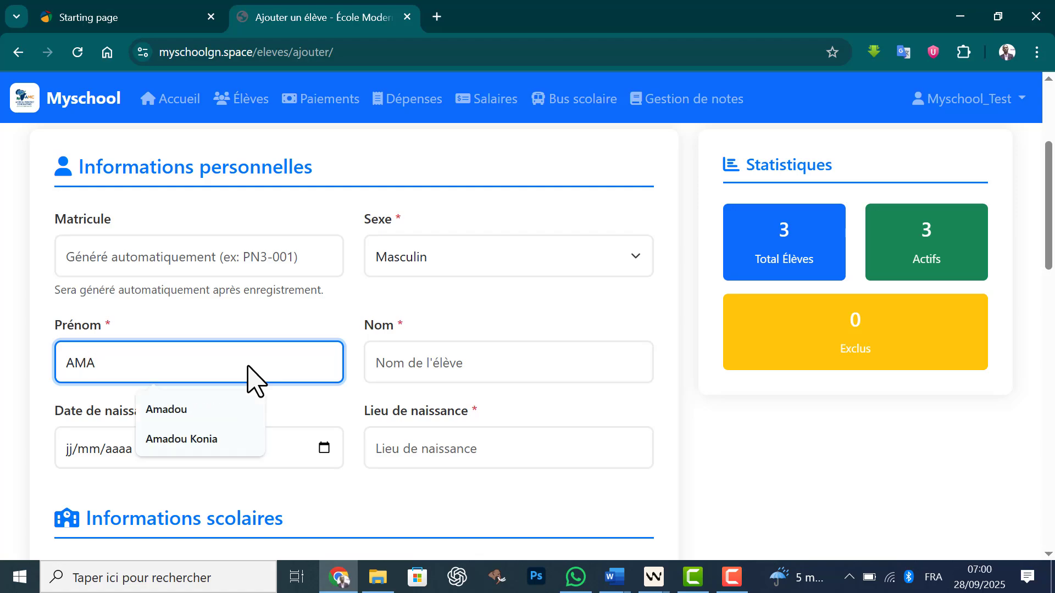
left_click(476, 362)
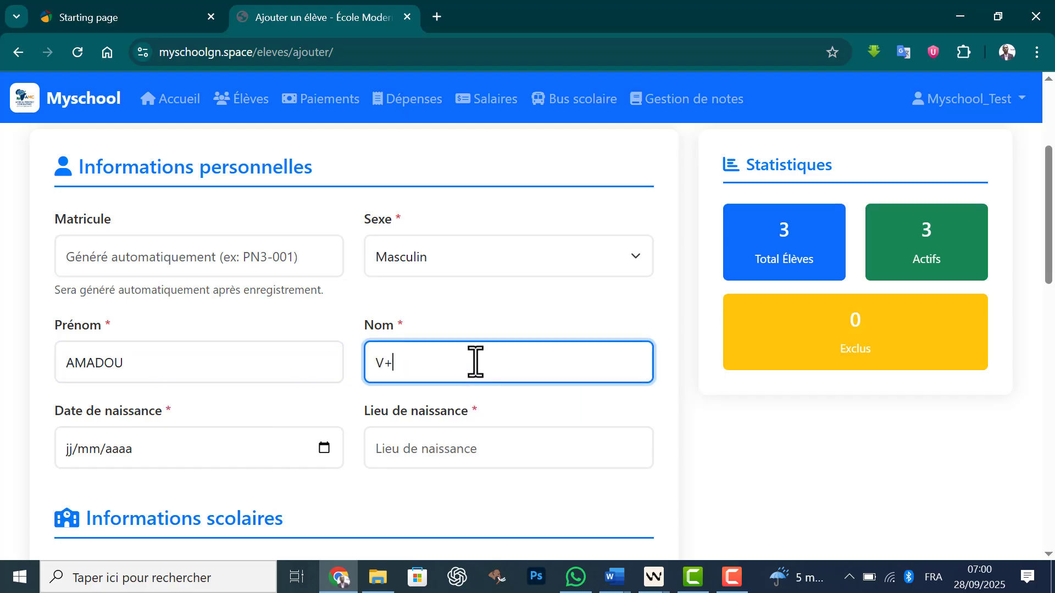
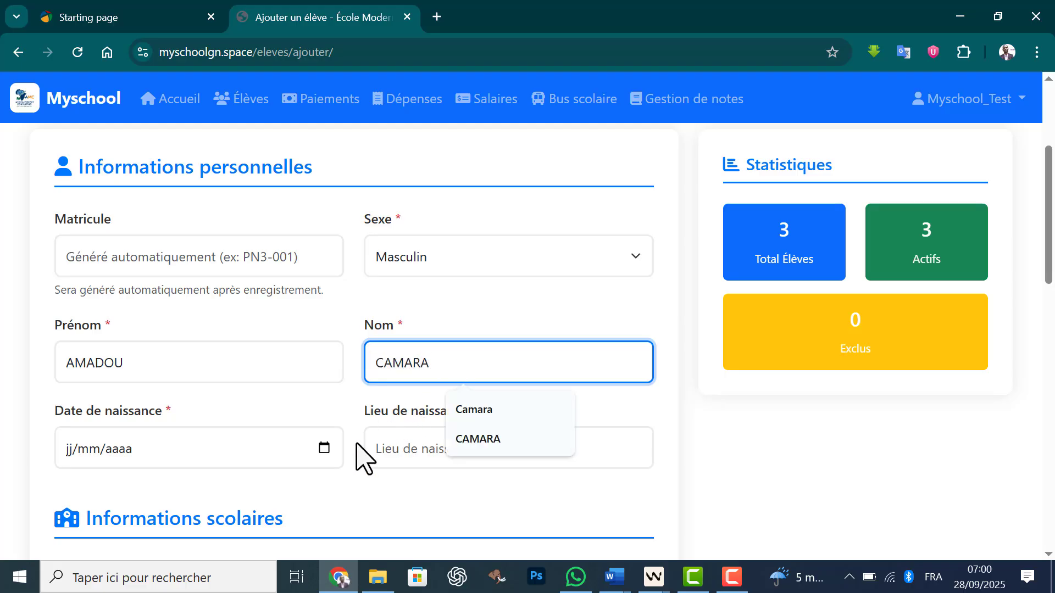
Step: Fill in the student's date of birth and set the place of birth to Conakry
left_click(323, 448)
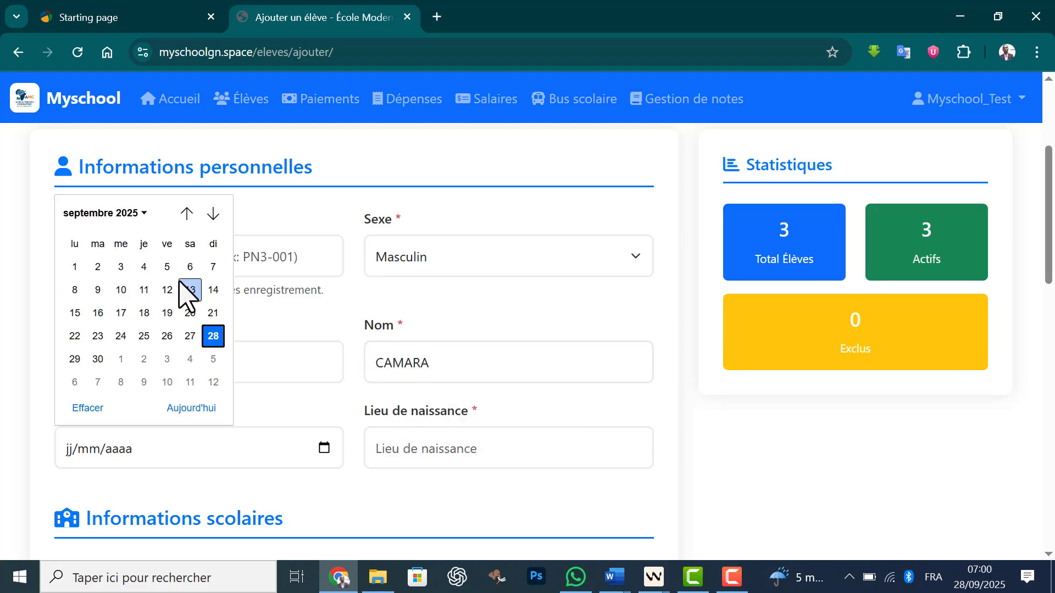
left_click(135, 214)
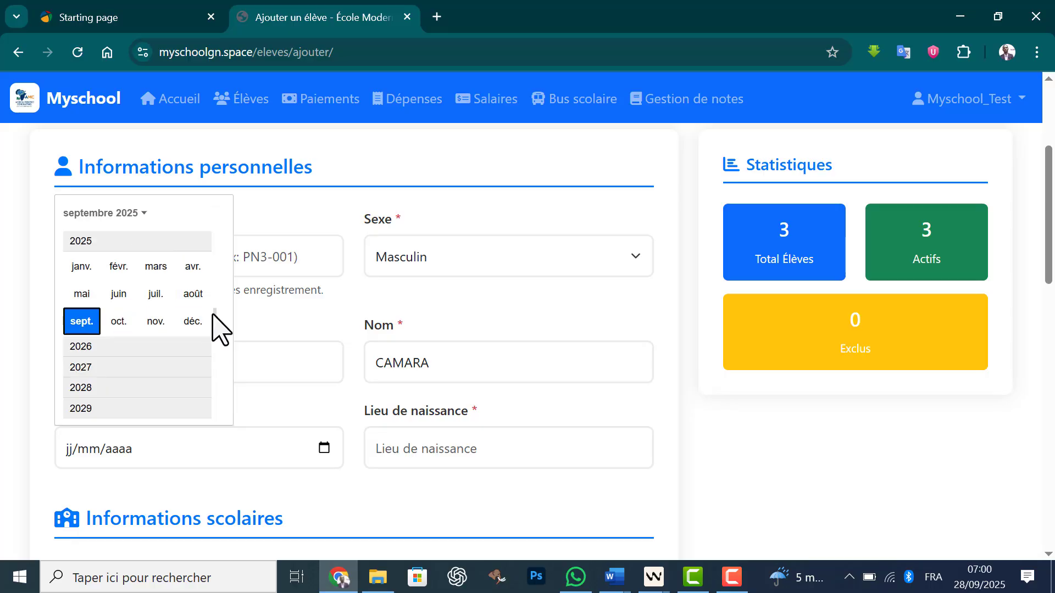
scroll(207, 263, "up", 5)
left_click(88, 257)
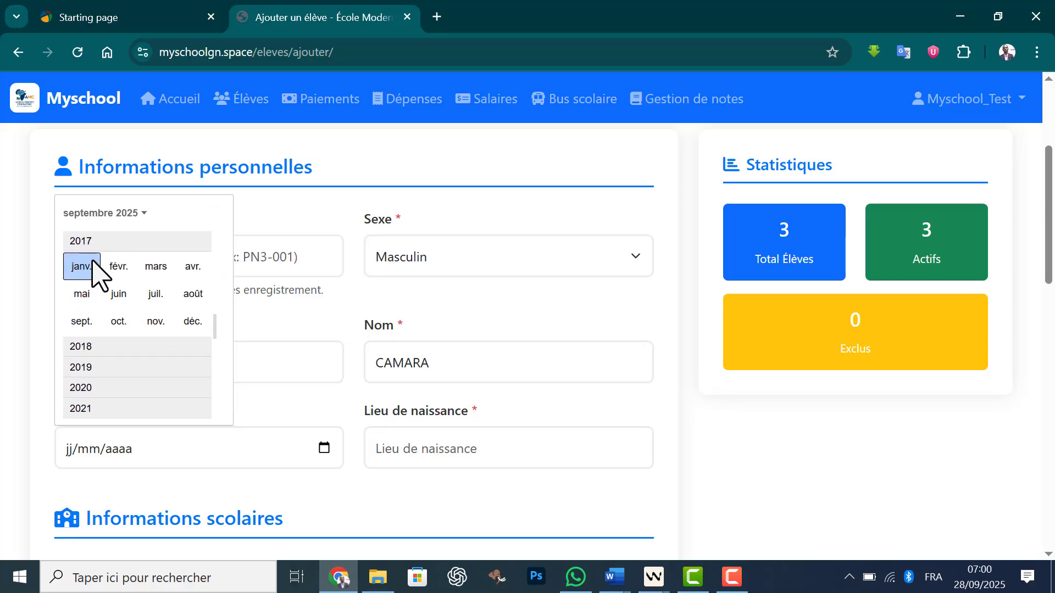
left_click(121, 266)
left_click(129, 270)
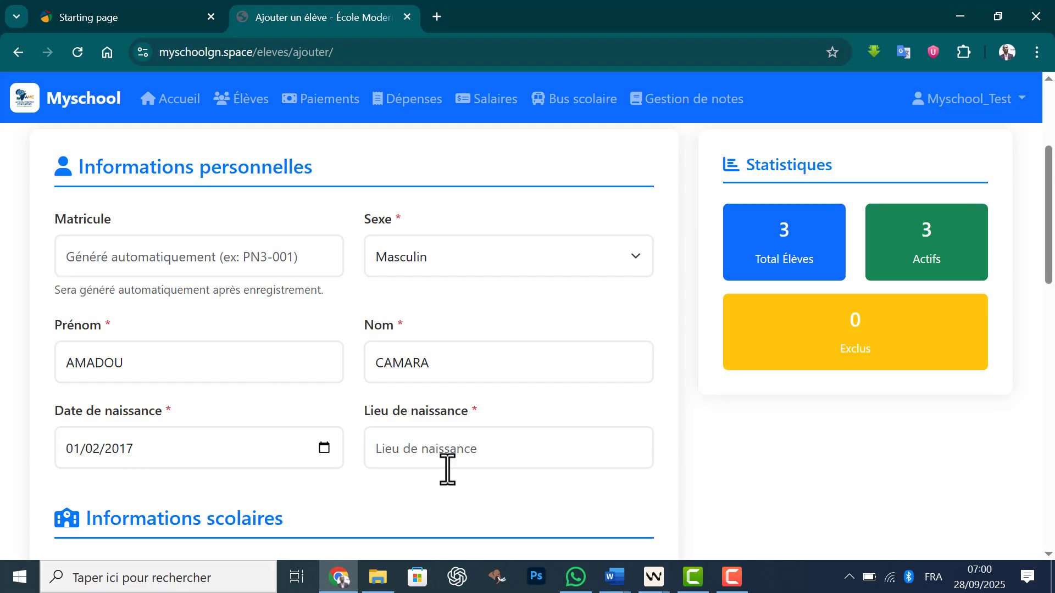
left_click(449, 448)
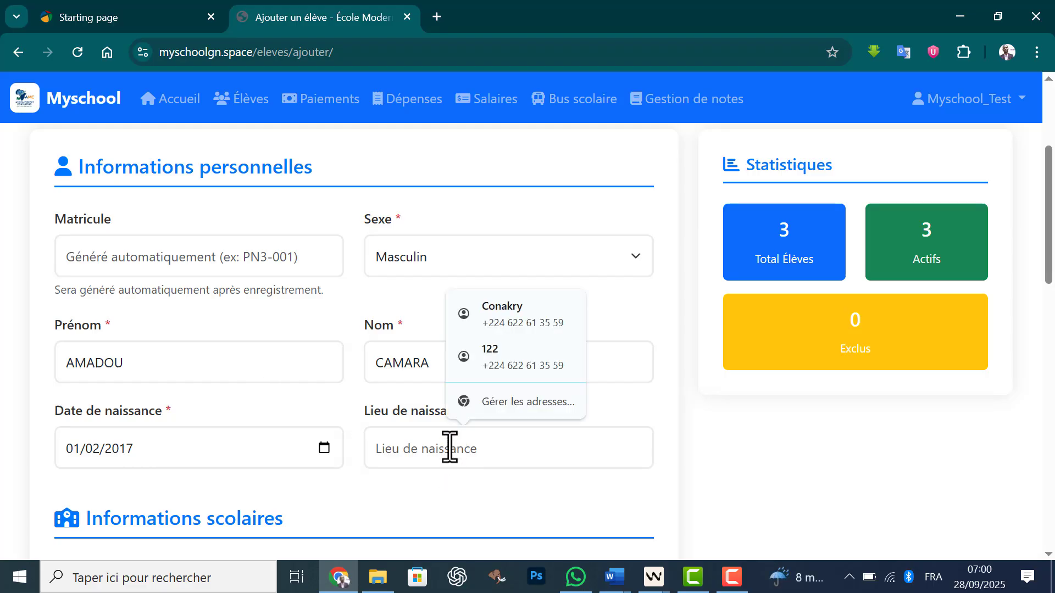
left_click(504, 319)
Step: Assign the student to the class 7ème Année - Collège 7ème (2025-2026)
left_click_drag(1049, 235, 1038, 324)
left_click(322, 290)
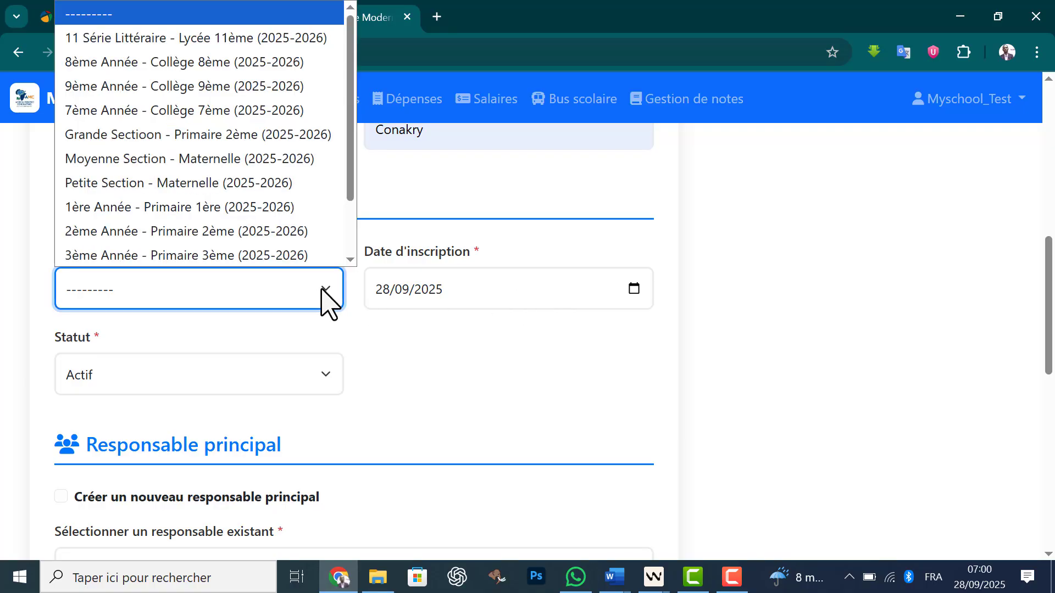
left_click(197, 110)
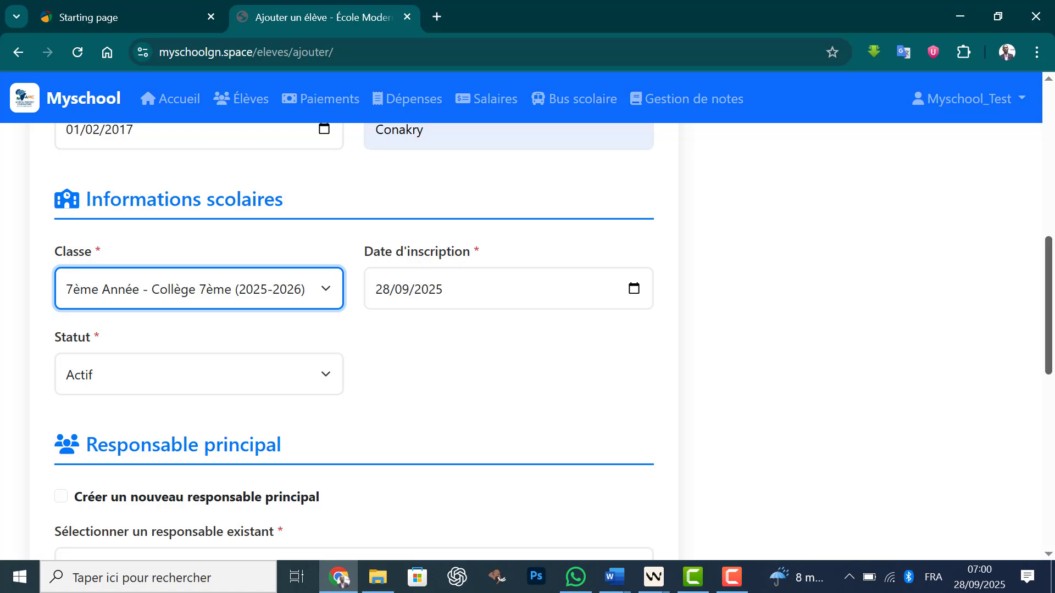
Step: Create a new primary guardian using the saved contact details and set the relation to Père
left_click_drag(1052, 299, 1052, 388)
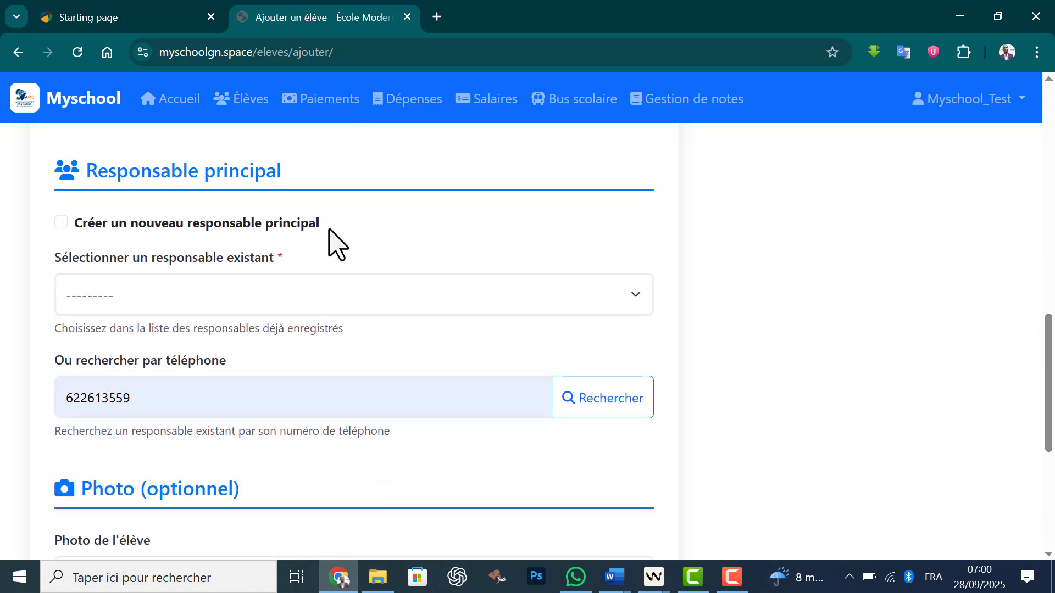
left_click(311, 227)
left_click(230, 356)
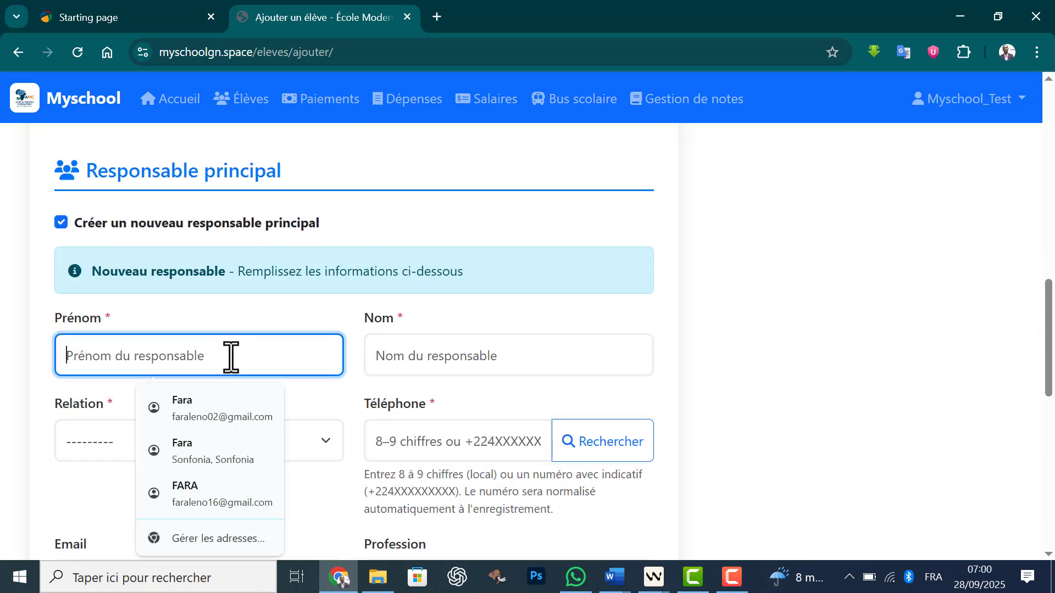
left_click(243, 425)
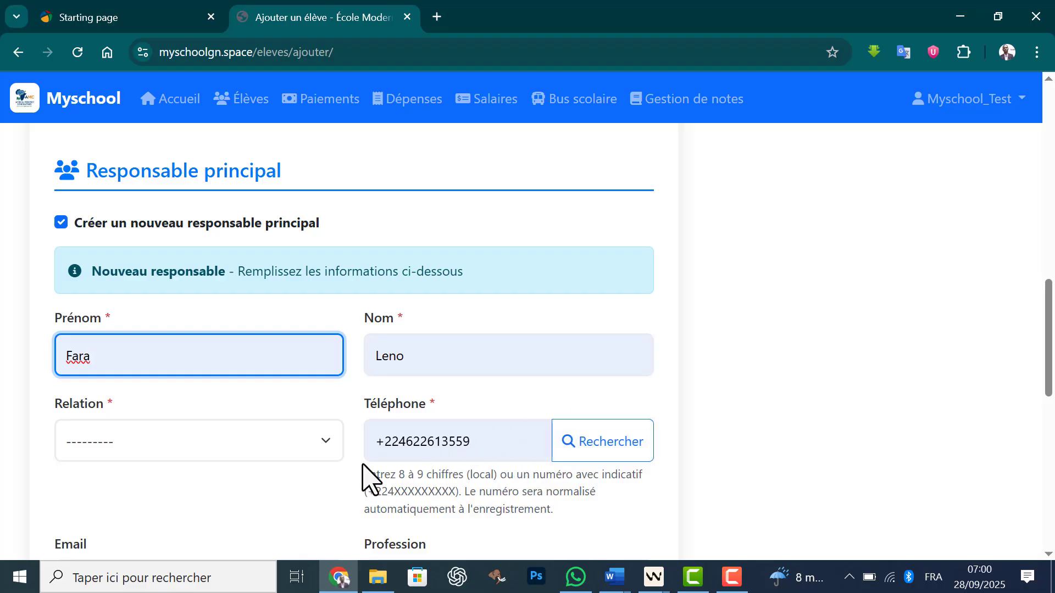
left_click(328, 448)
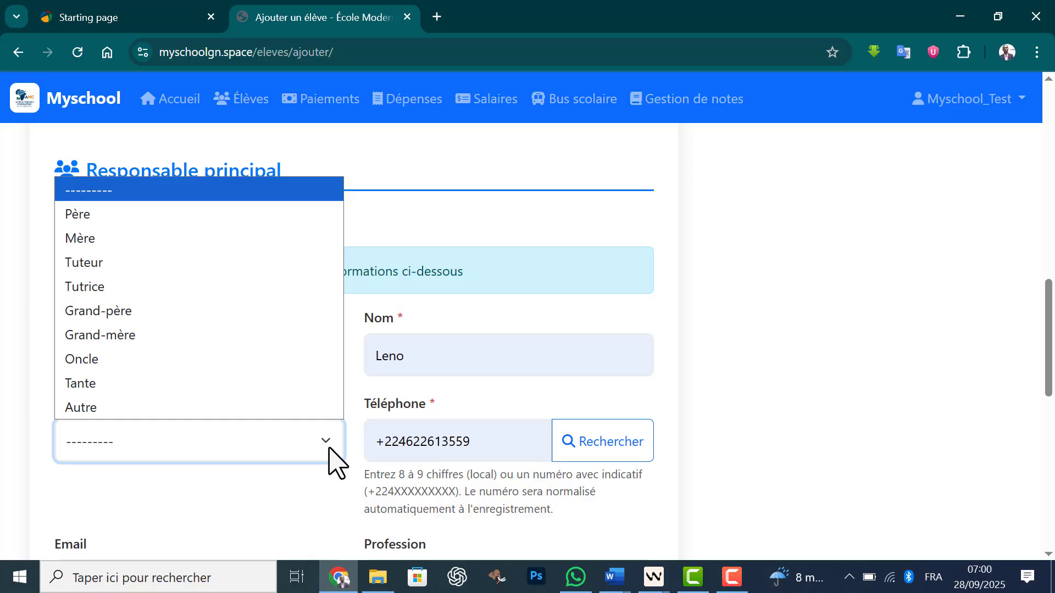
left_click(128, 215)
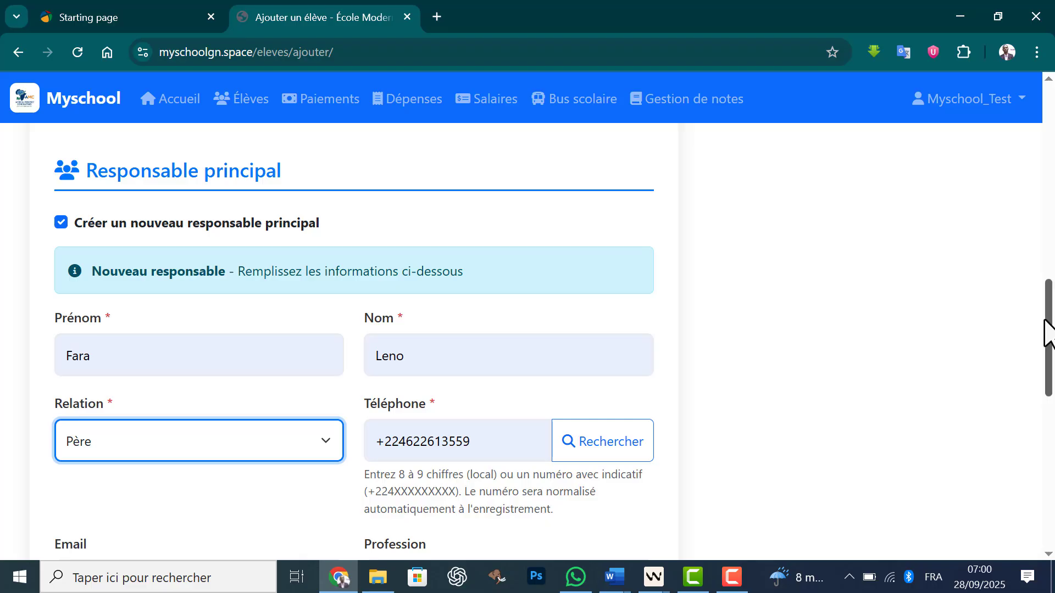
Step: Set the guardian's profession to Info
left_click_drag(1046, 329, 1049, 417)
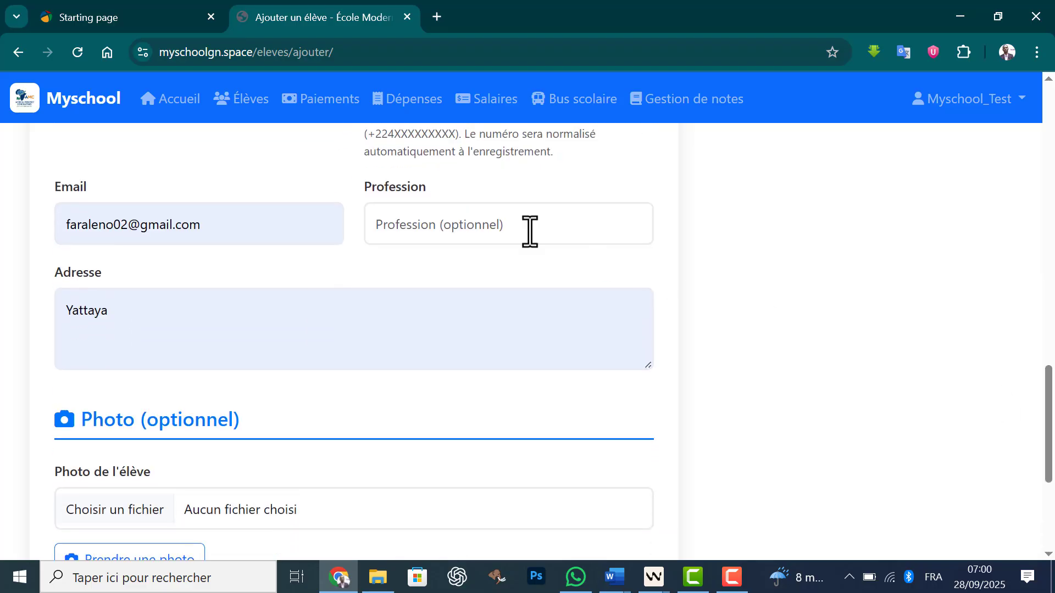
left_click(513, 225)
left_click(471, 301)
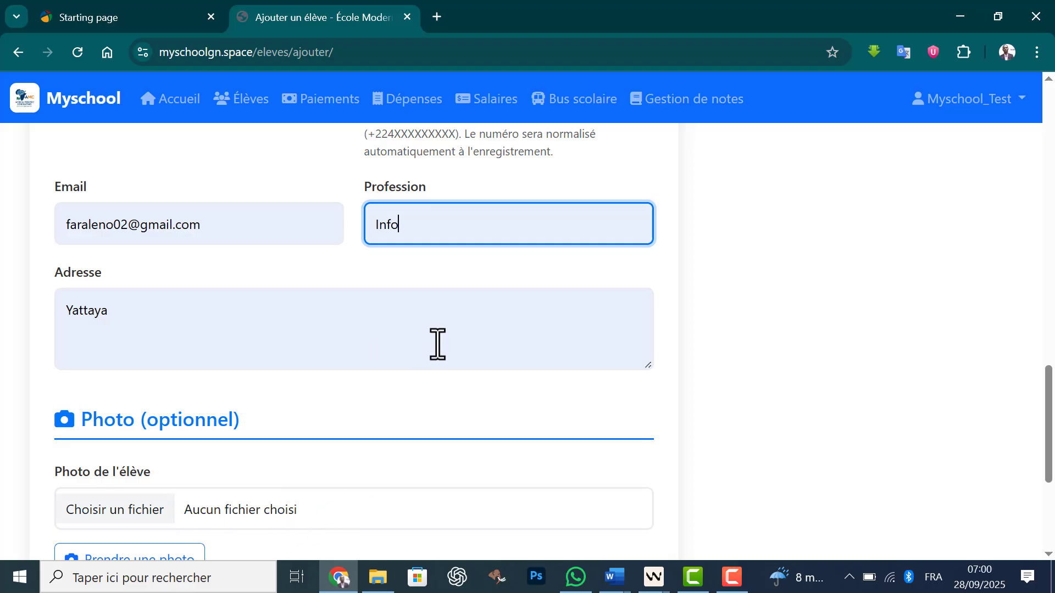
Step: Review the guardian's details and the optional photo section, and save the new student without a photo
left_click_drag(1050, 395, 1052, 384)
scroll(1051, 384, "up", 4)
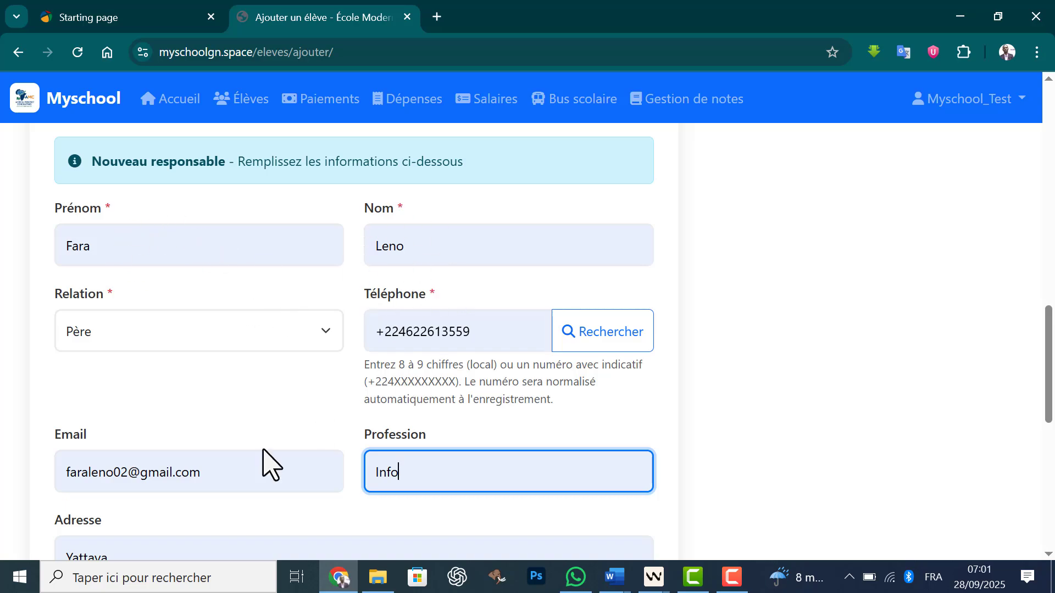
left_click_drag(1049, 346, 1043, 429)
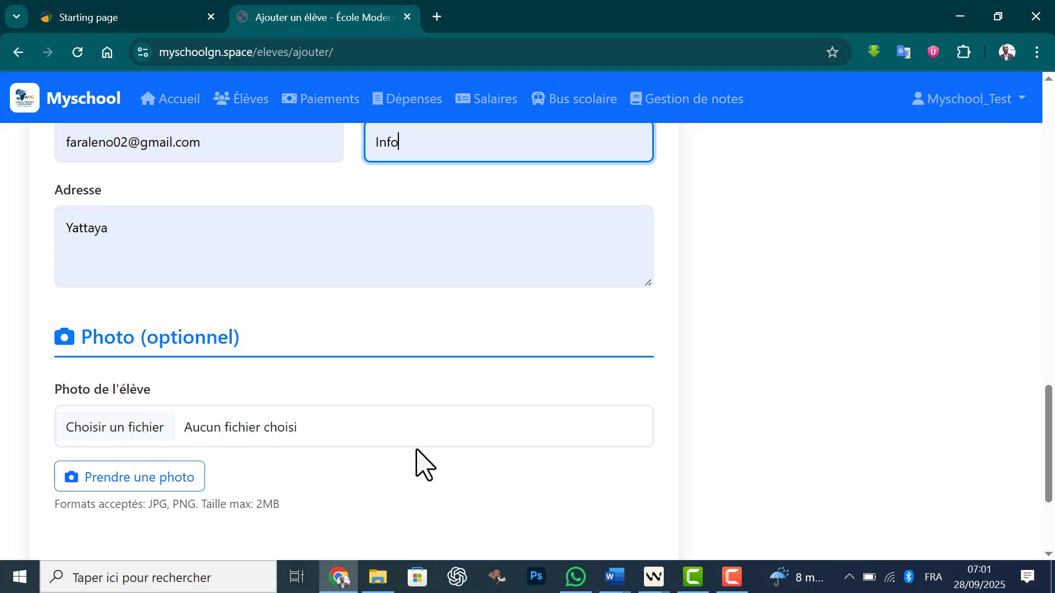
left_click_drag(1042, 423, 671, 423)
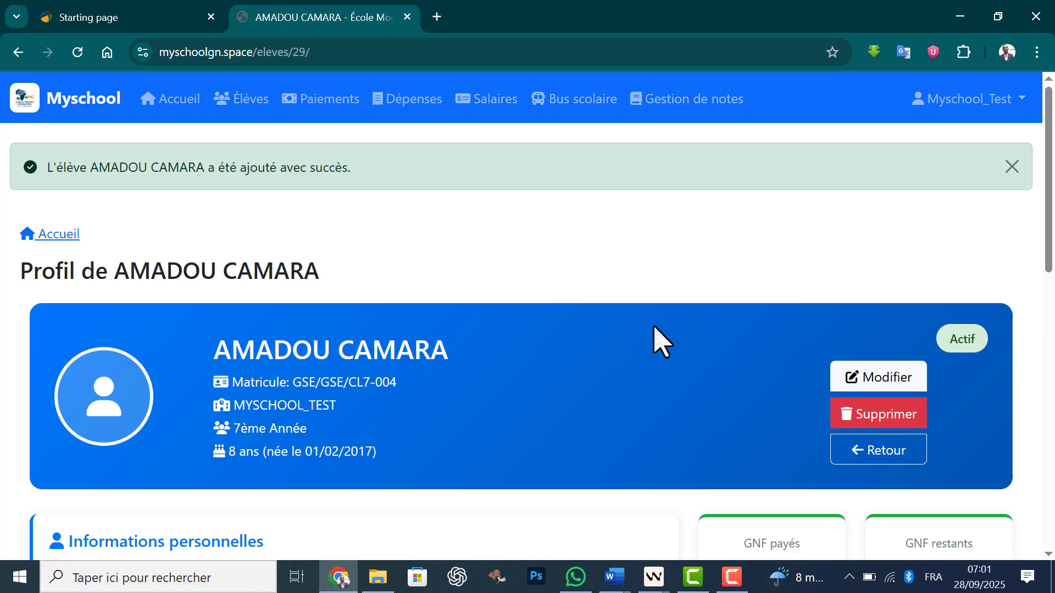
Step: Start a payment for the new student with type Frais d'inscription + Tranche 1, amount 690000 GNF and payment mode Espèces
left_click_drag(1048, 210, 1038, 327)
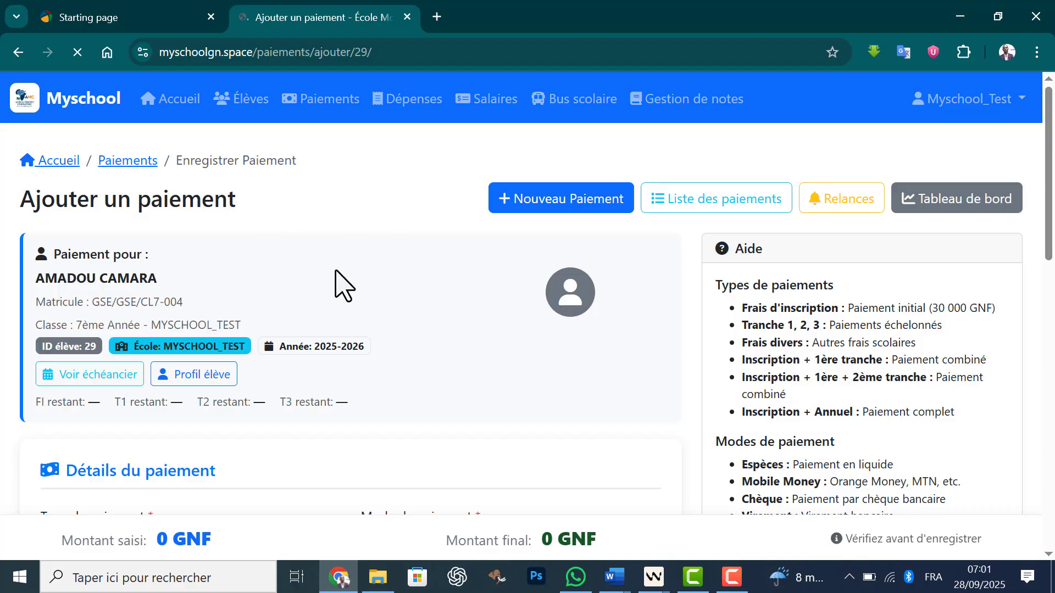
left_click_drag(1049, 165, 1031, 276)
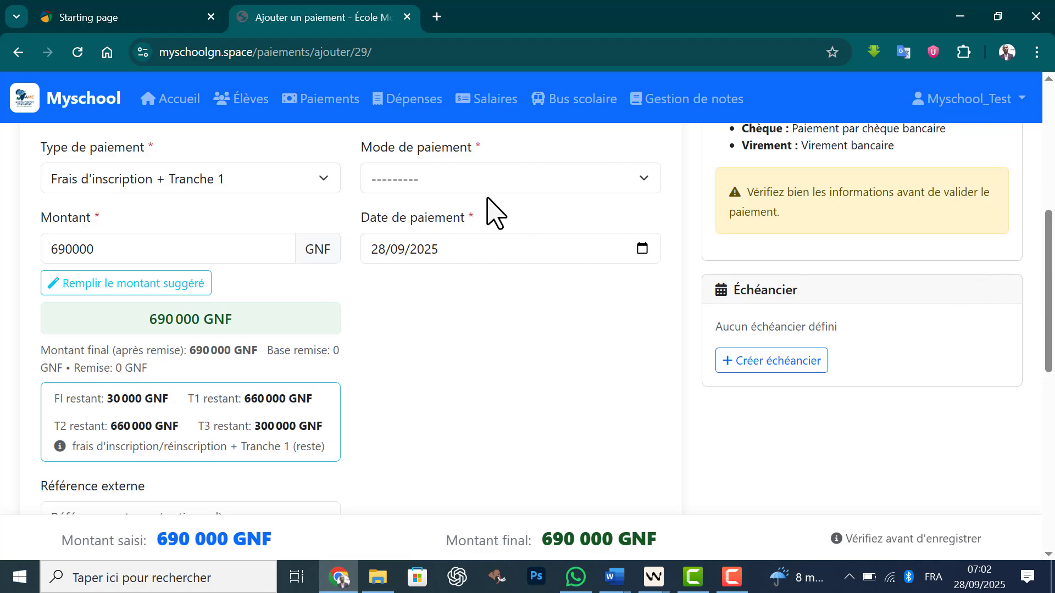
left_click(519, 183)
left_click(417, 233)
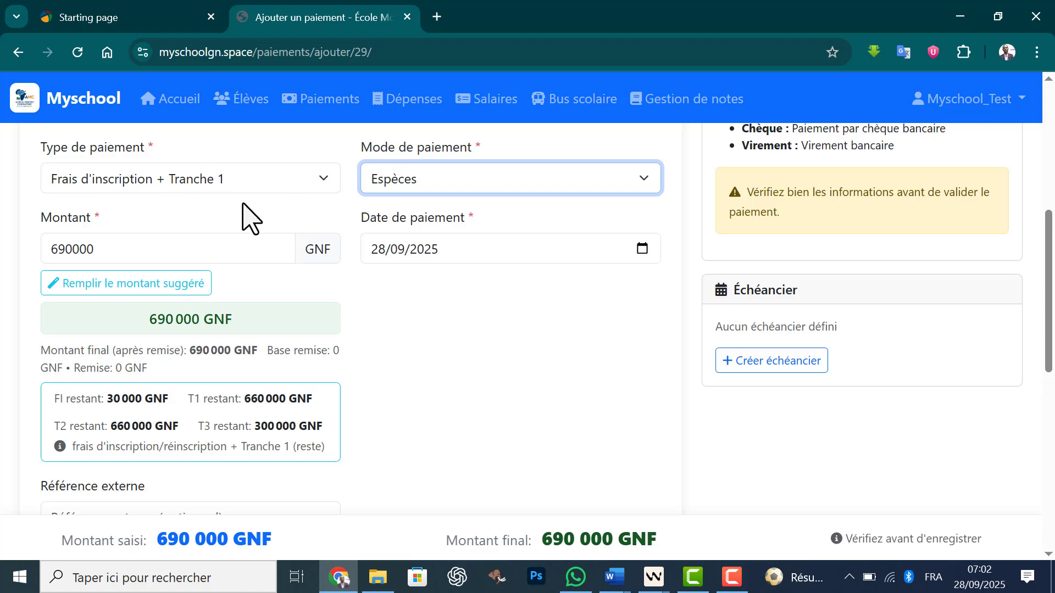
Step: Change the payment amount to 790000 GNF
left_click(57, 250)
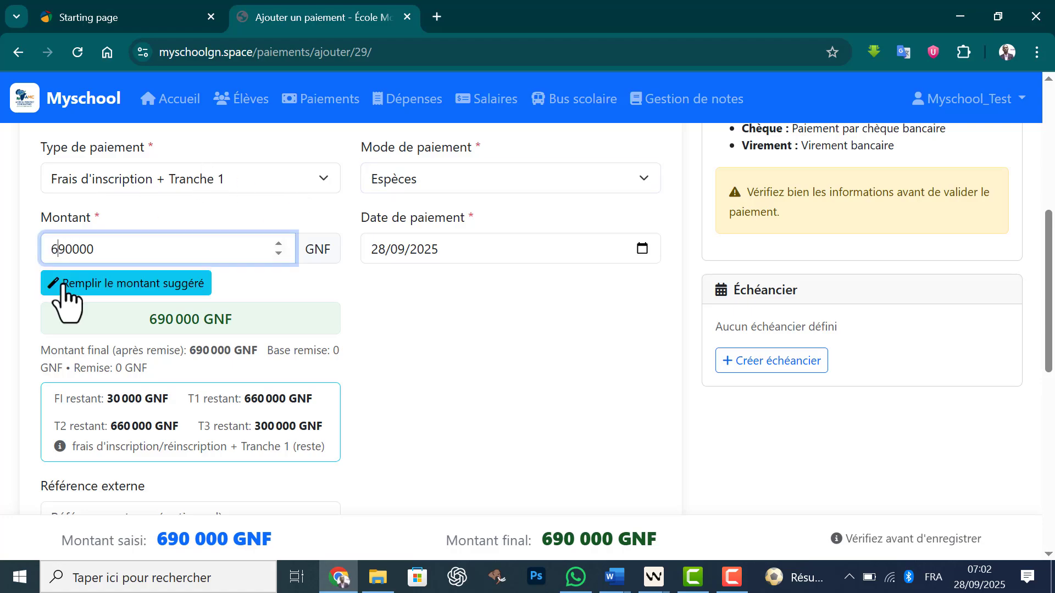
key("BackSpace")
type("7")
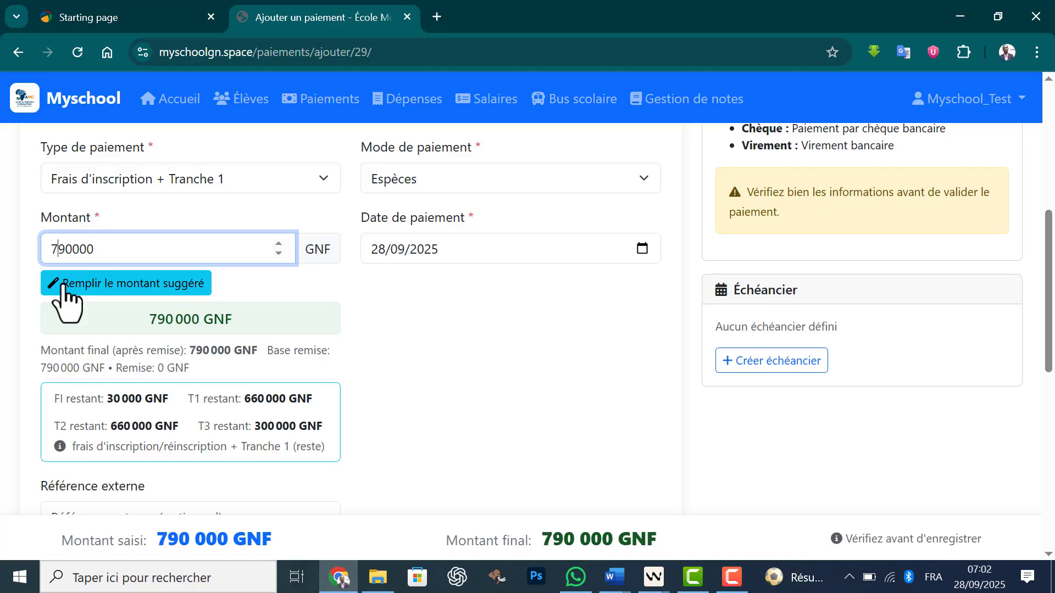
left_click(386, 323)
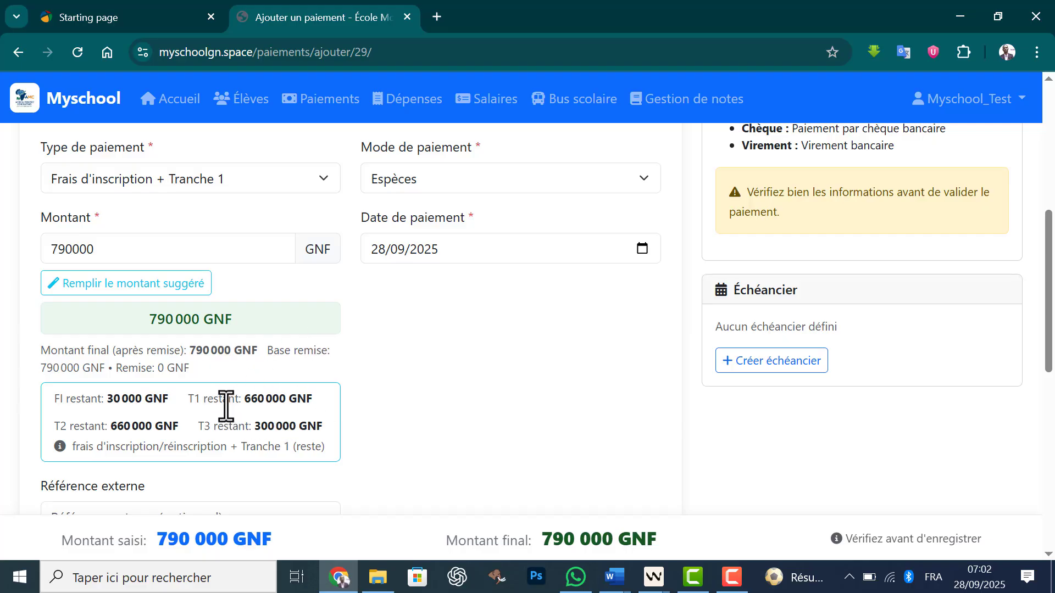
Step: Examine the remaining registration fee and the remaining first and second instalment amounts for this payment
left_click_drag(200, 400, 296, 402)
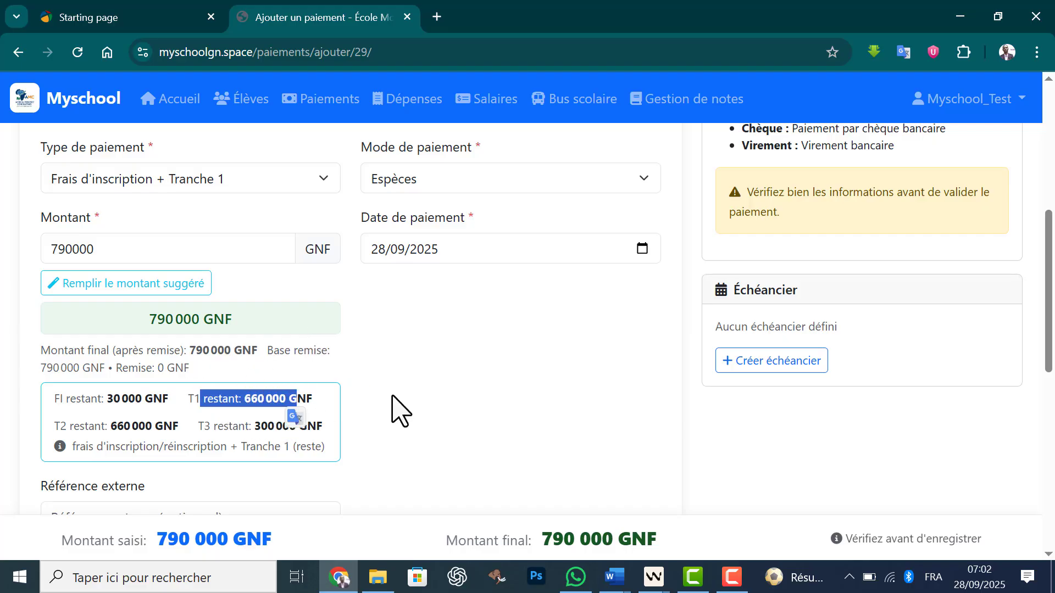
left_click(401, 412)
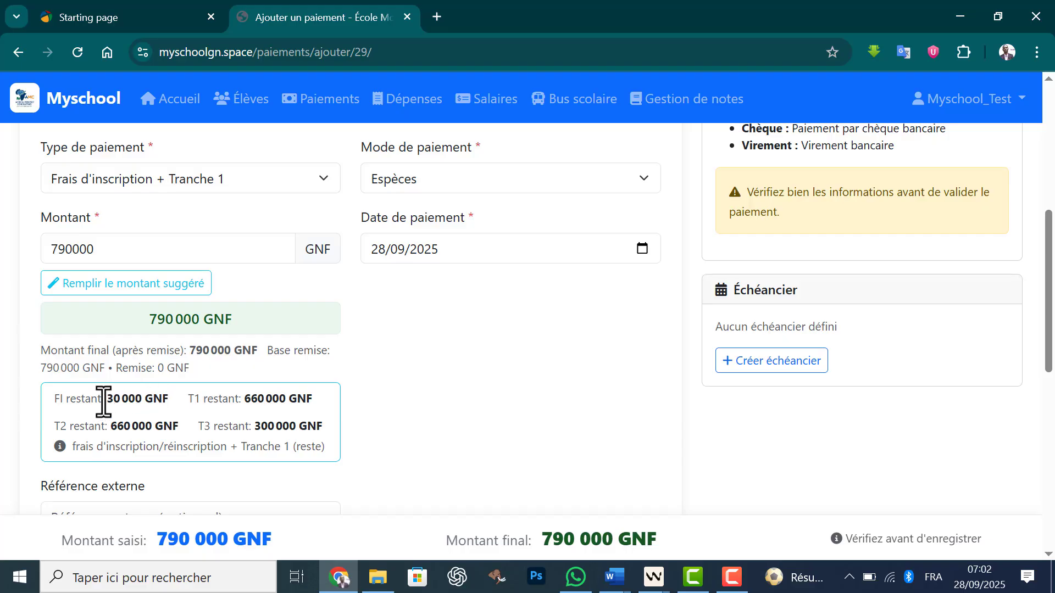
left_click_drag(104, 401, 297, 399)
left_click(351, 428)
left_click_drag(110, 431, 159, 429)
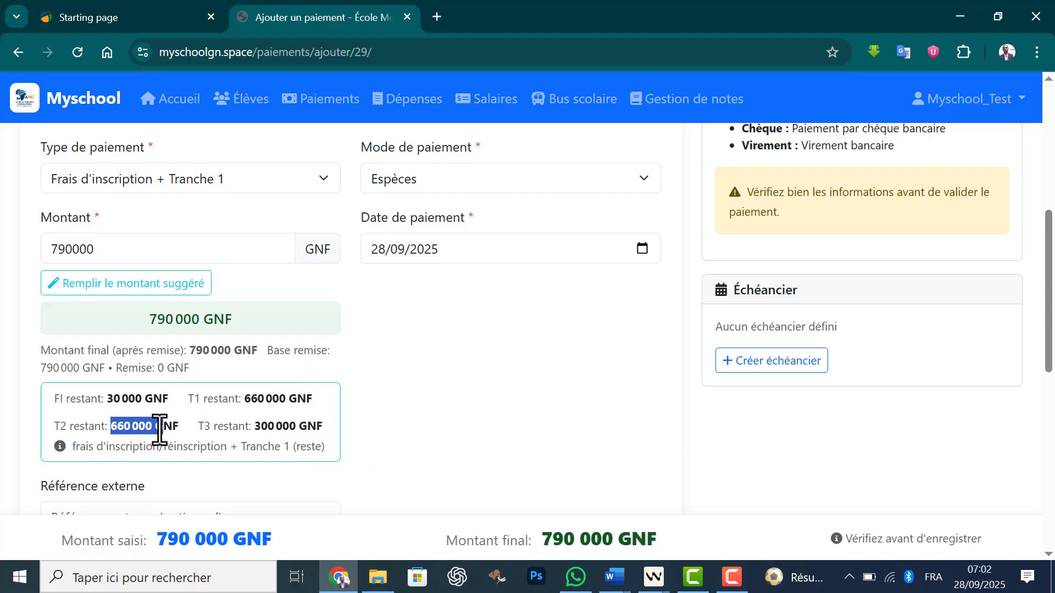
left_click(476, 426)
left_click_drag(1051, 285, 1043, 371)
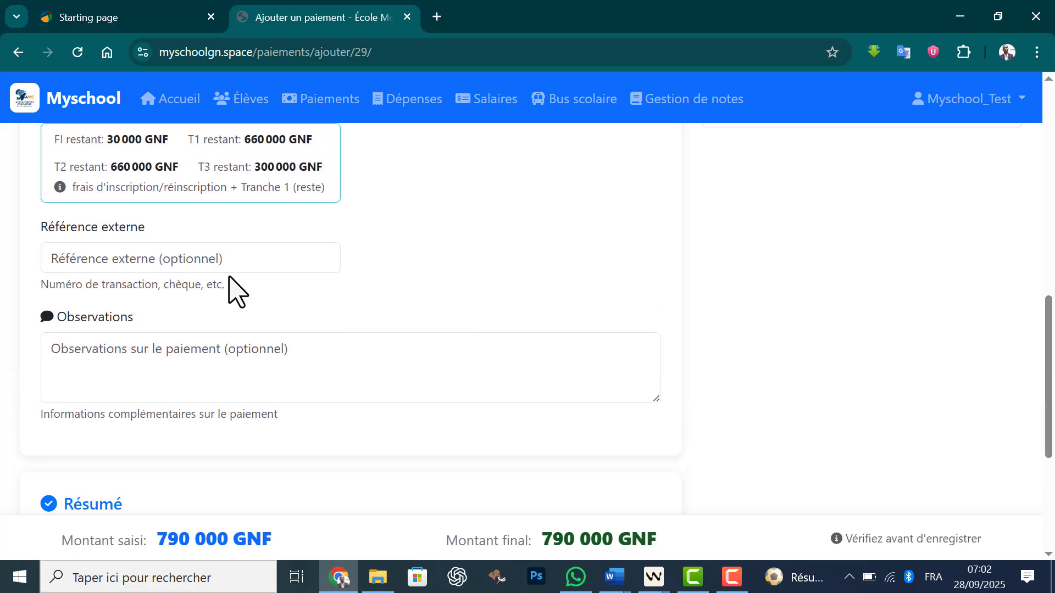
left_click(220, 257)
left_click(159, 301)
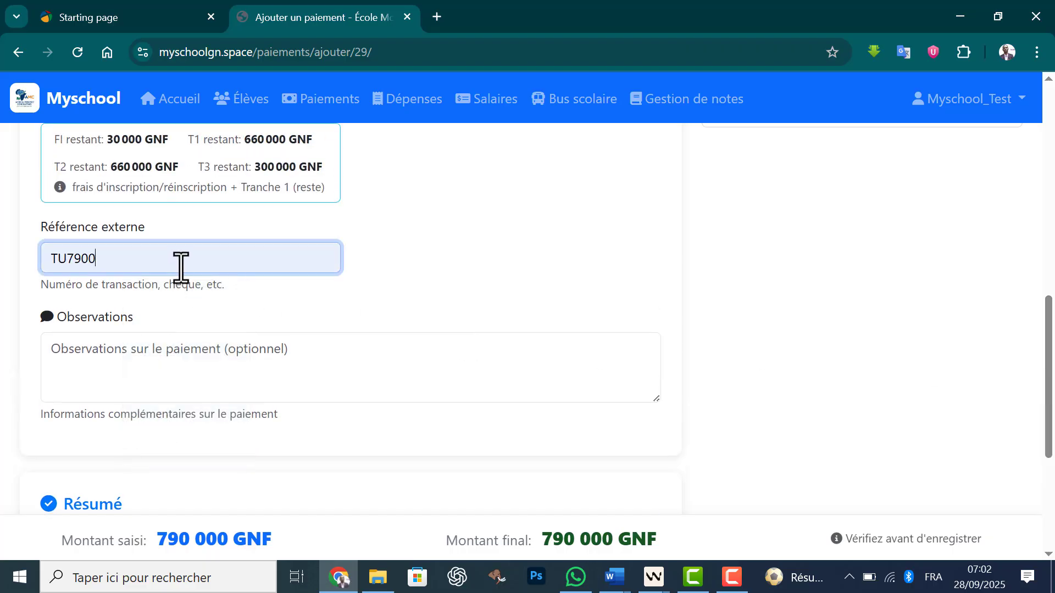
type("YU")
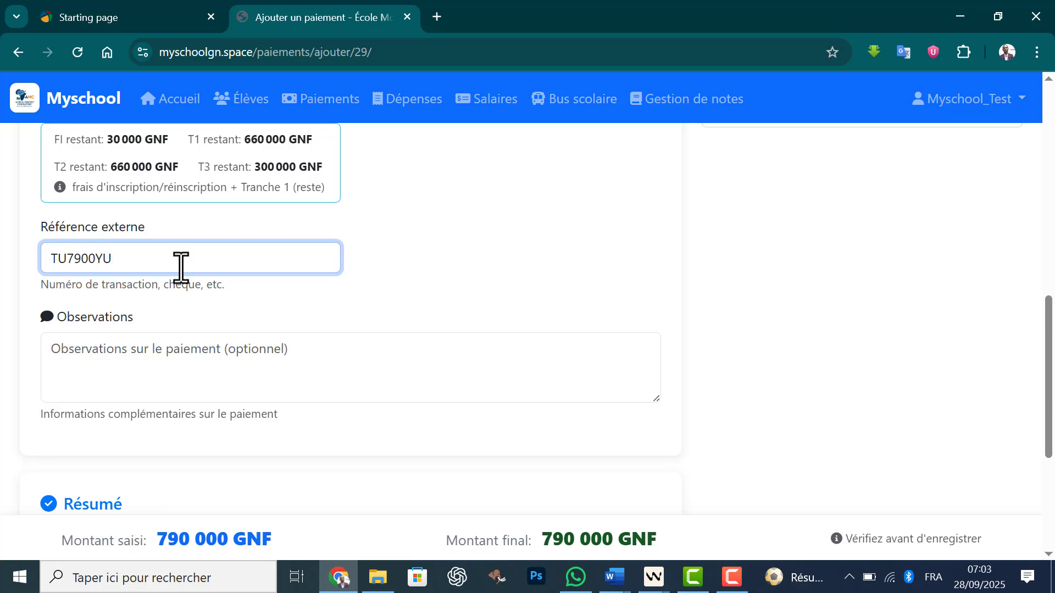
left_click(624, 269)
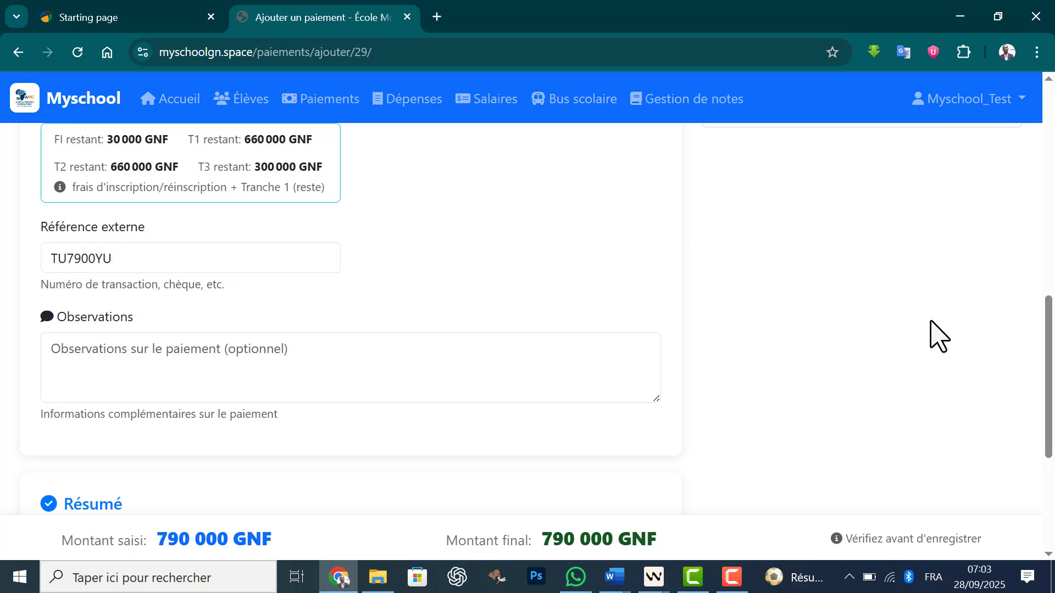
left_click_drag(1049, 372, 968, 471)
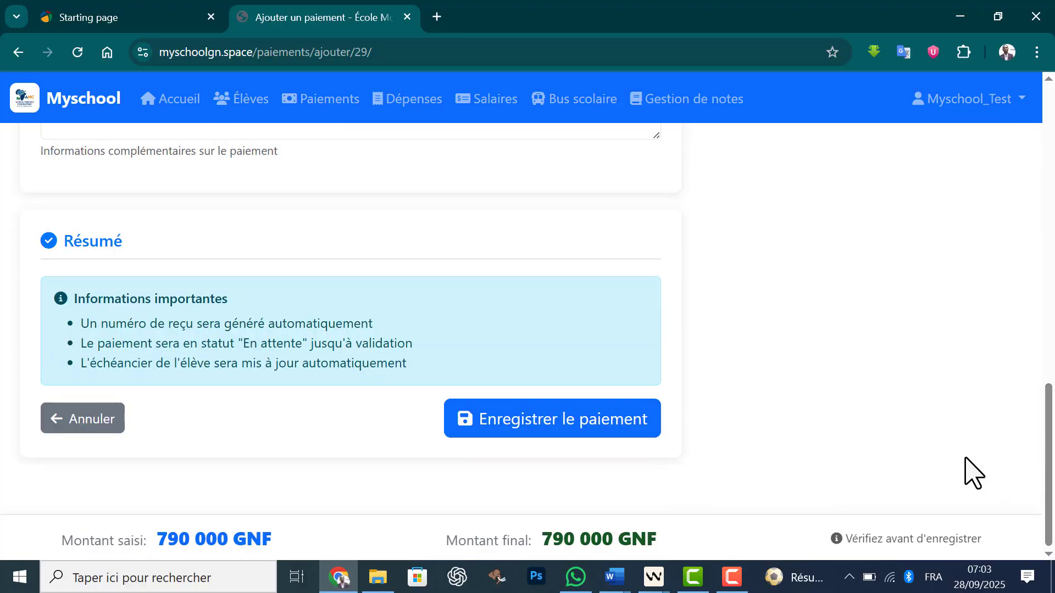
left_click(573, 428)
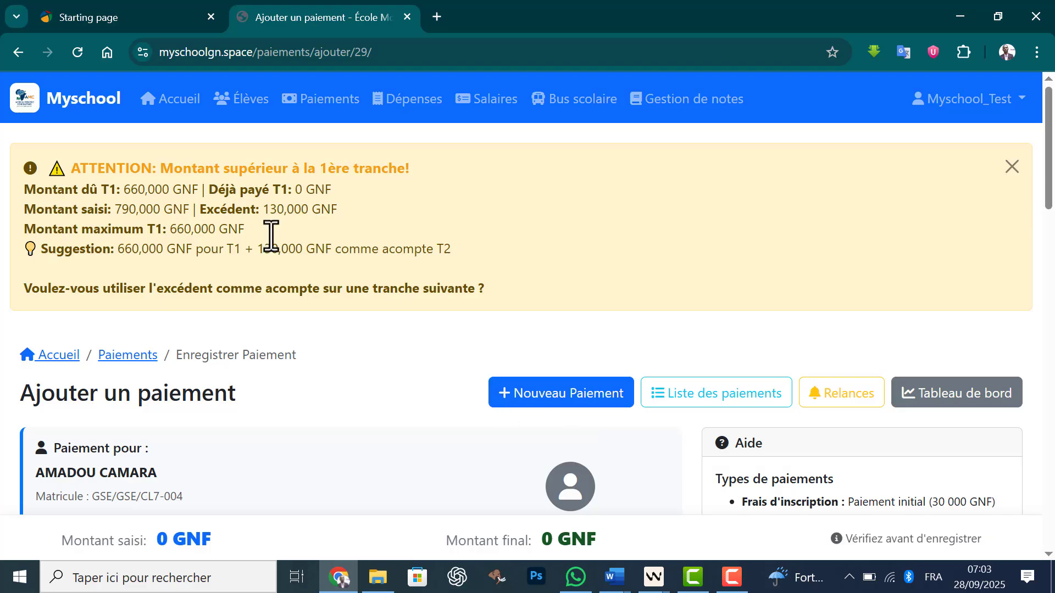
Step: Review the excess amount, confirm using it as an advance on the following instalment, and save the payment
left_click_drag(259, 210, 287, 216)
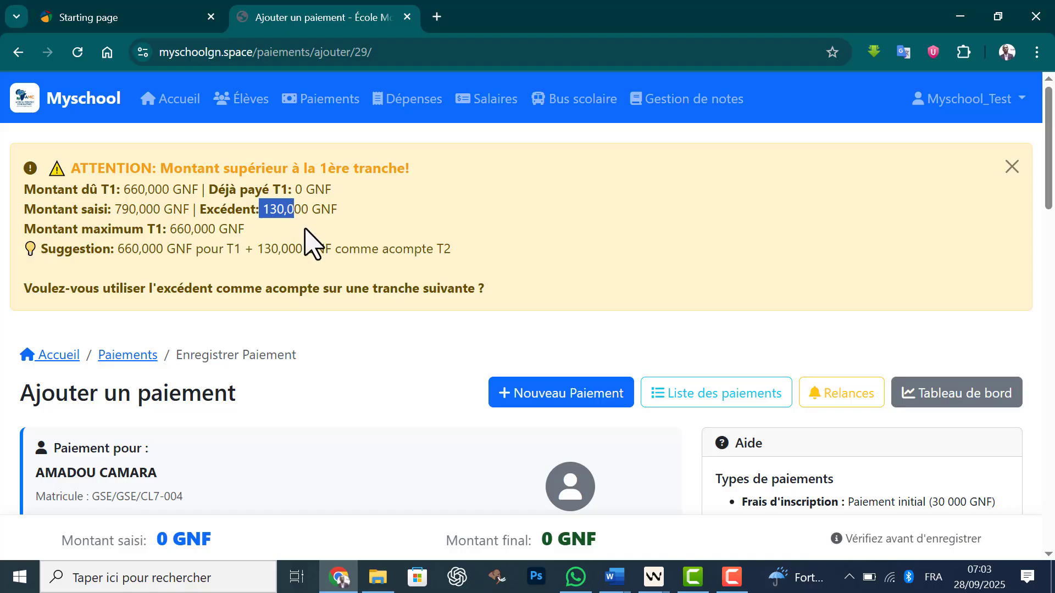
left_click(406, 214)
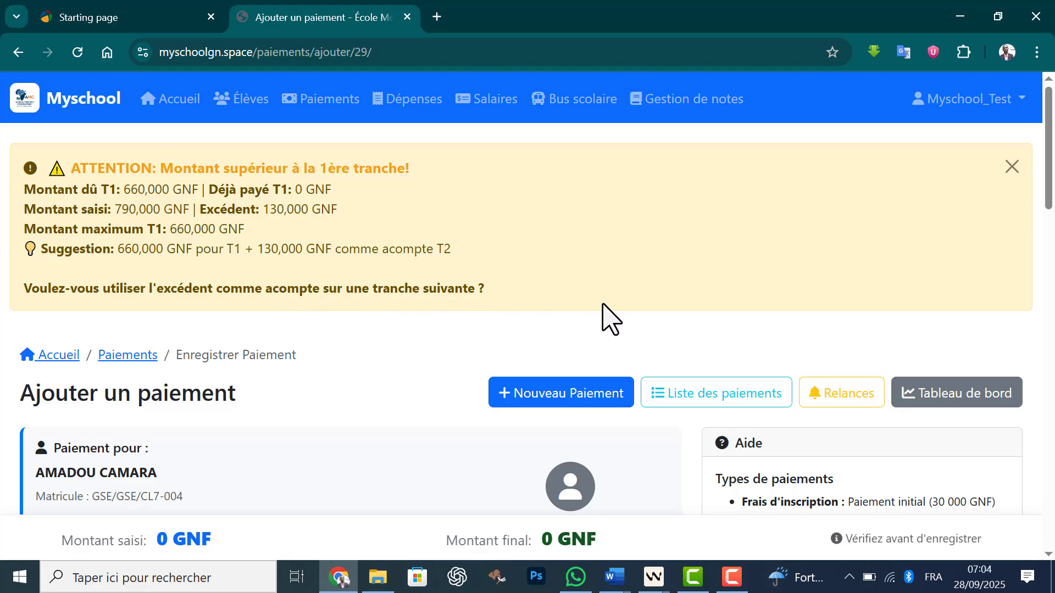
left_click_drag(1048, 189, 1023, 279)
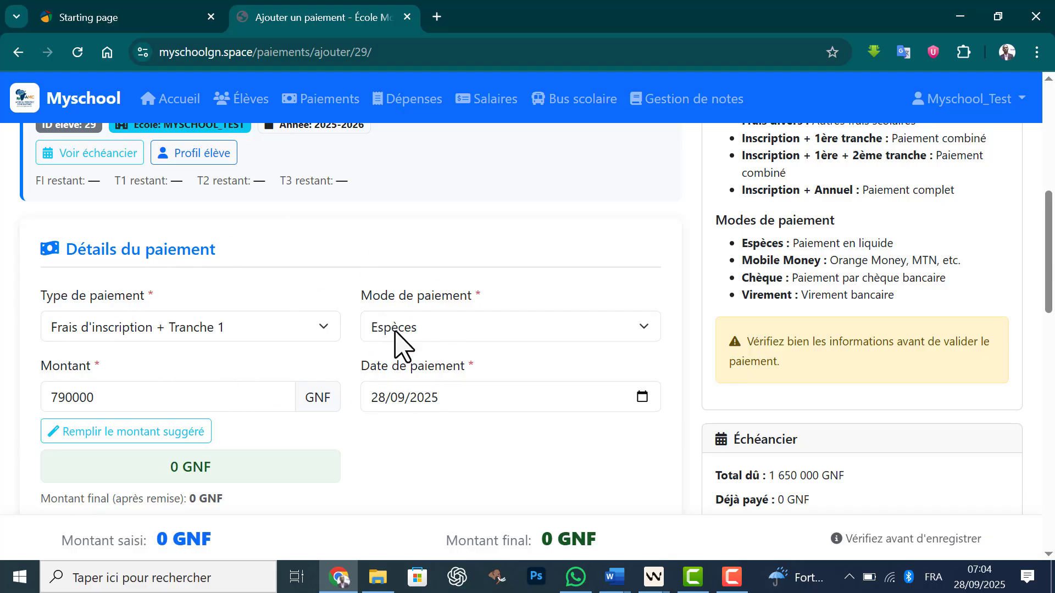
left_click_drag(1049, 252, 1018, 465)
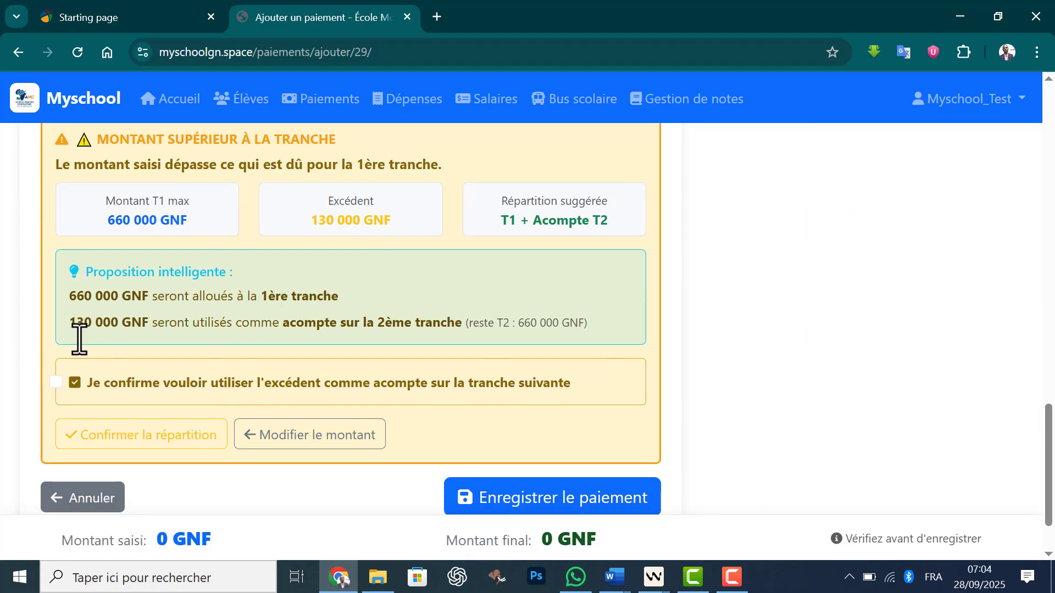
left_click(60, 384)
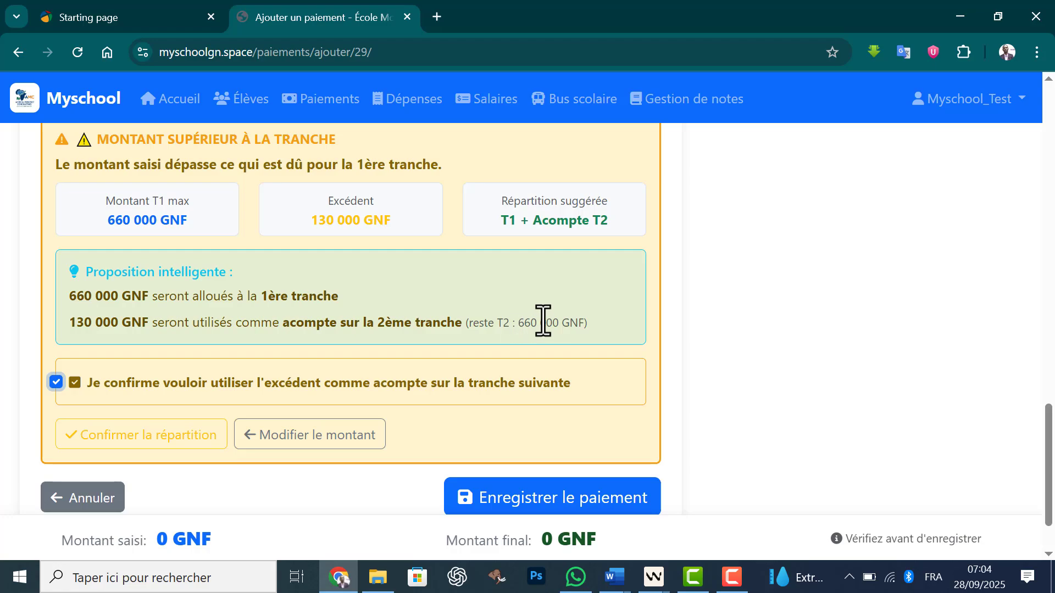
left_click(537, 502)
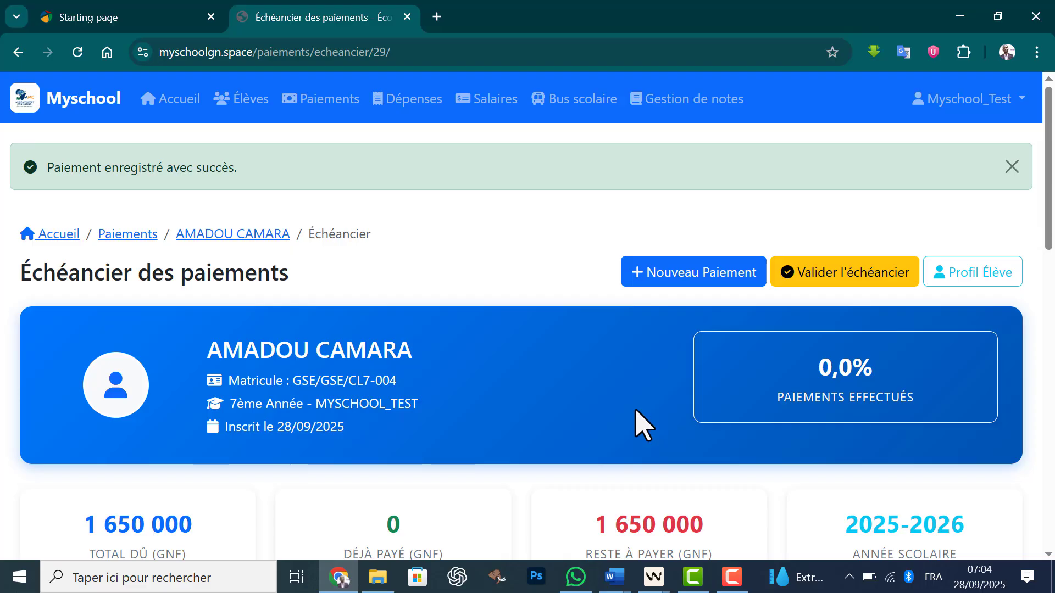
Step: Validate the student's payment schedule, and validate and confirm the pending payment
left_click(838, 275)
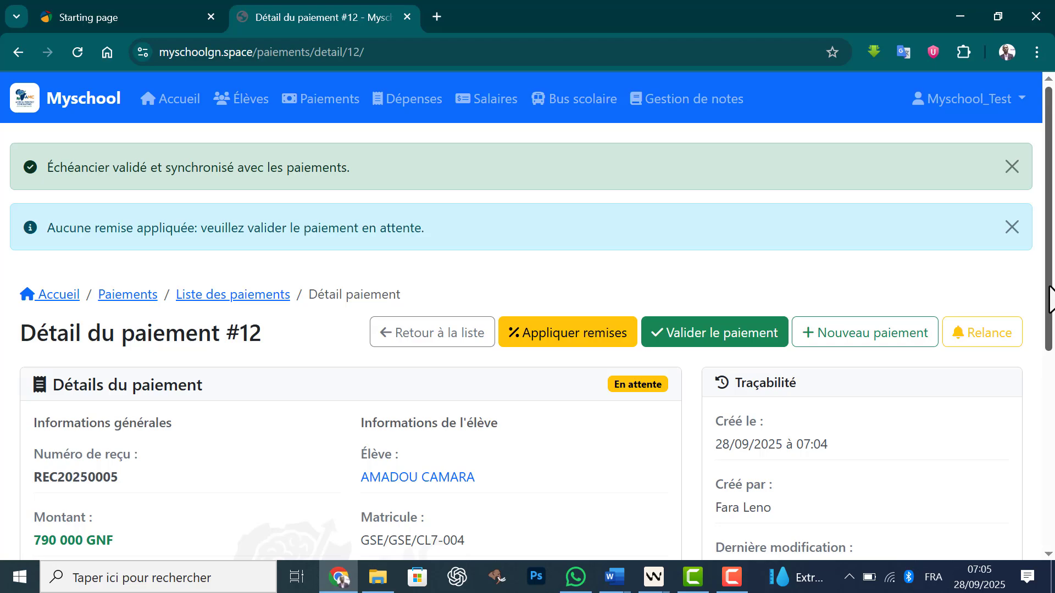
left_click_drag(1049, 299, 1047, 353)
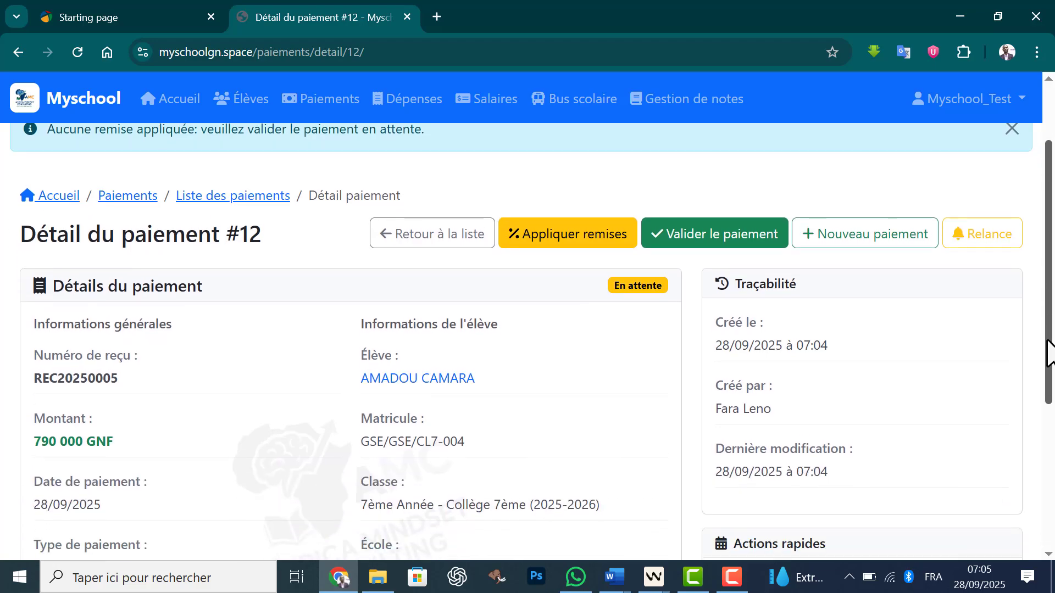
left_click(730, 248)
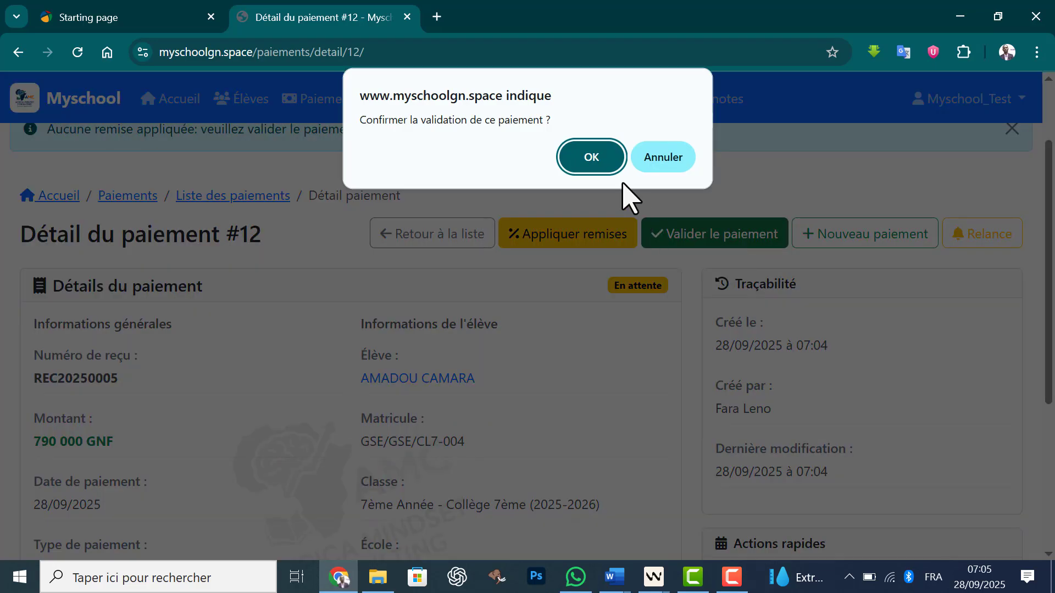
left_click(593, 159)
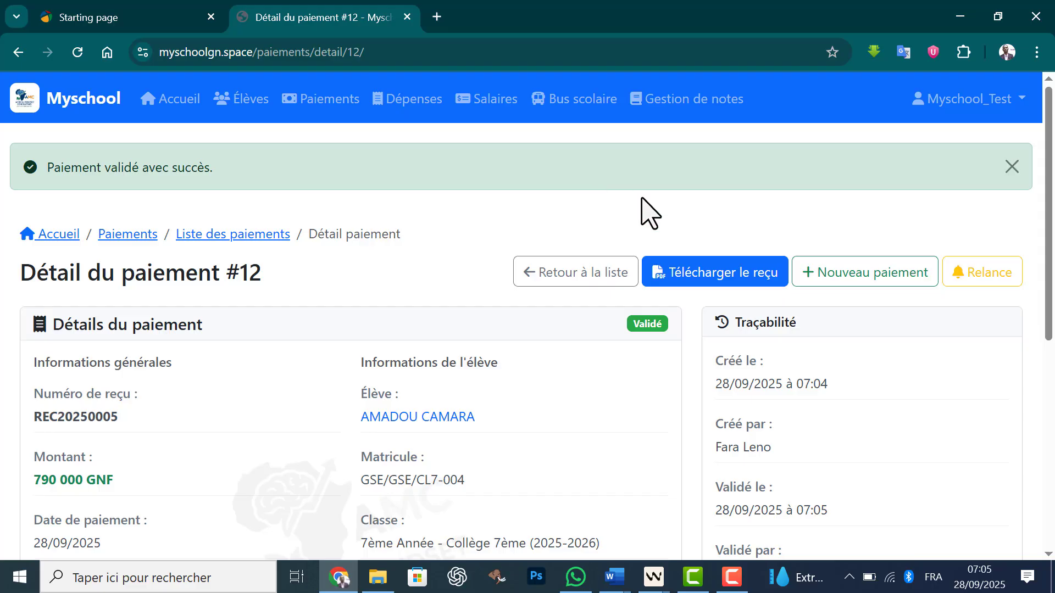
Step: Download the payment's PDF receipt and open it to review the payment allocation, student information, due dates and remaining balance
left_click(711, 275)
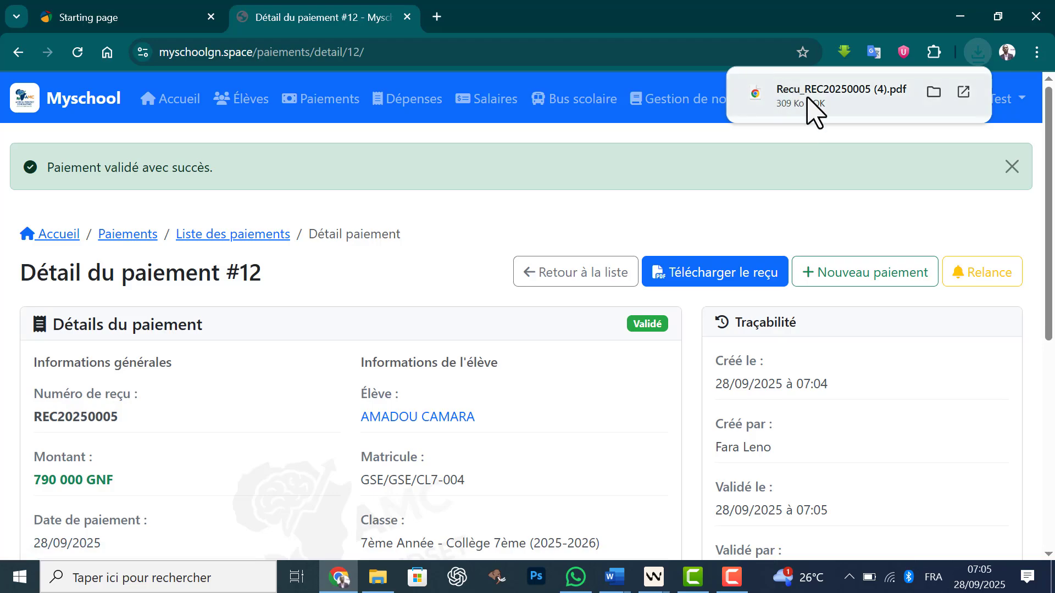
left_click(790, 102)
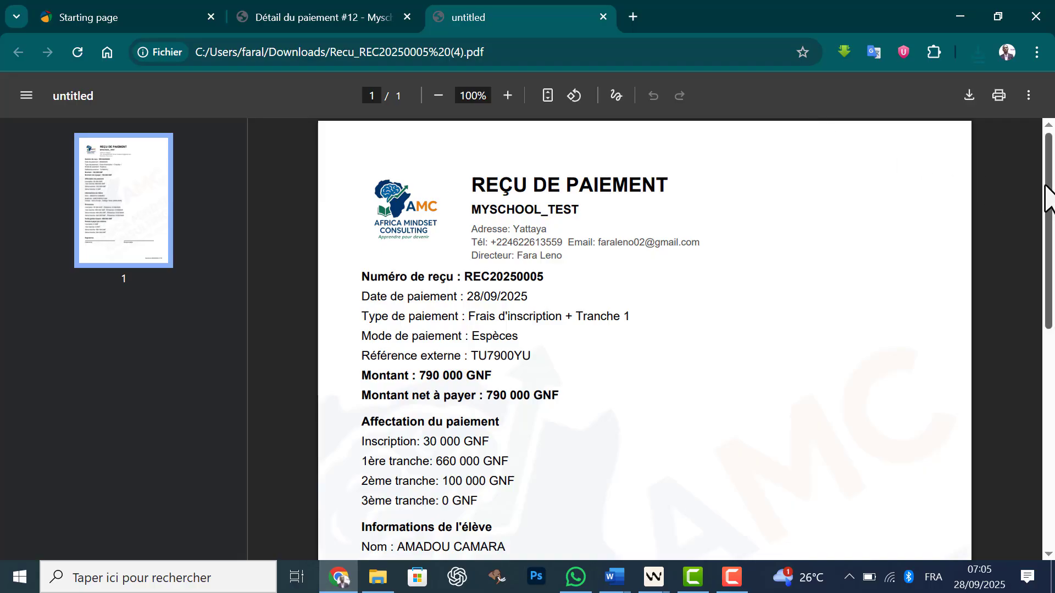
left_click_drag(1048, 186, 1050, 281)
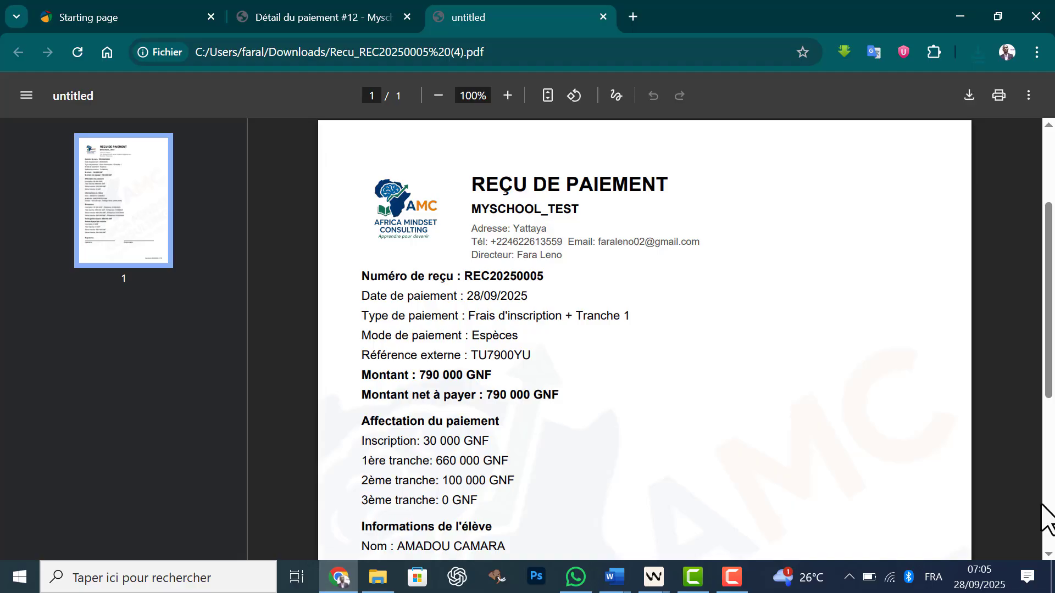
scroll(1049, 556, "down", 3)
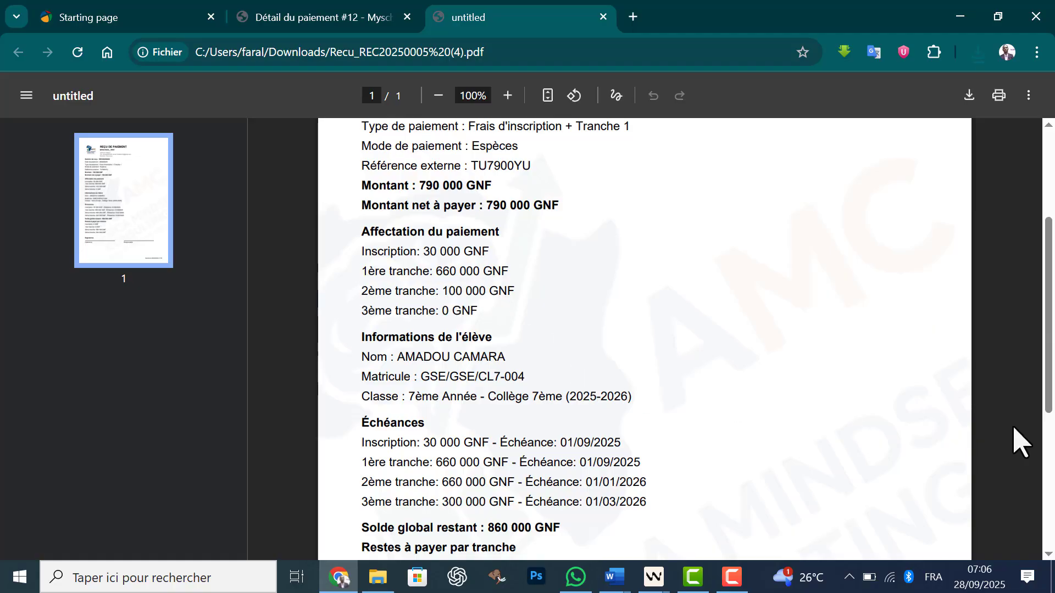
left_click_drag(1050, 394, 1046, 414)
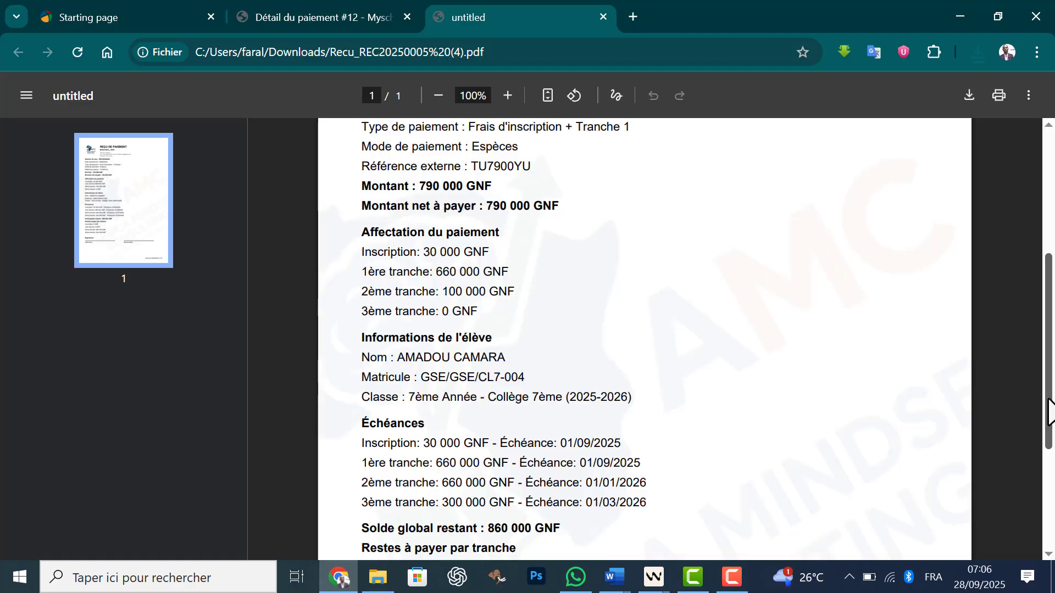
left_click_drag(1042, 476, 1042, 501)
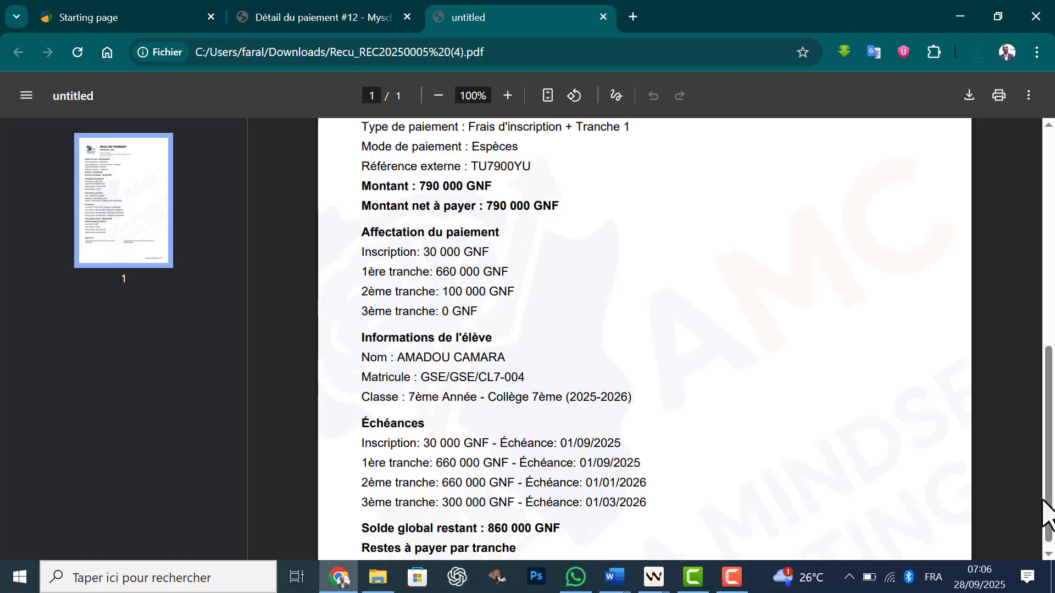